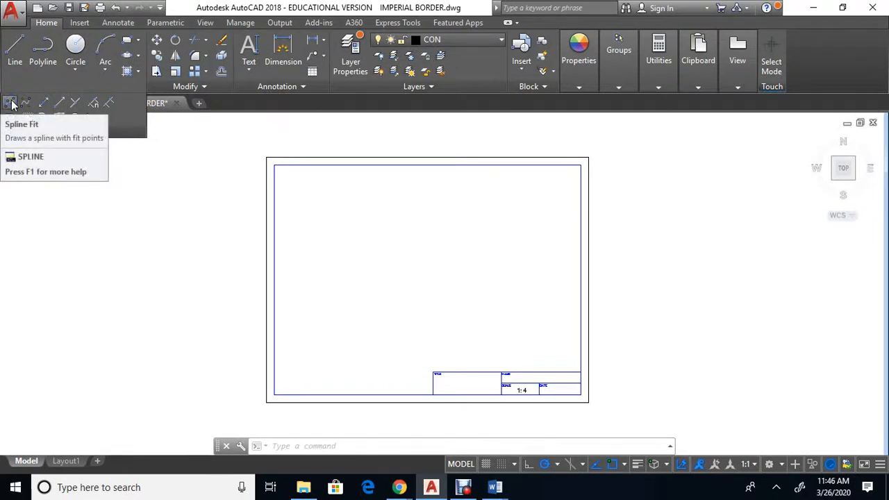
Draw a wavy fit-point spline across the inside of the drawing border, curling back below itself at its right end
{"action": "left_click", "coordinate": [11, 103]}
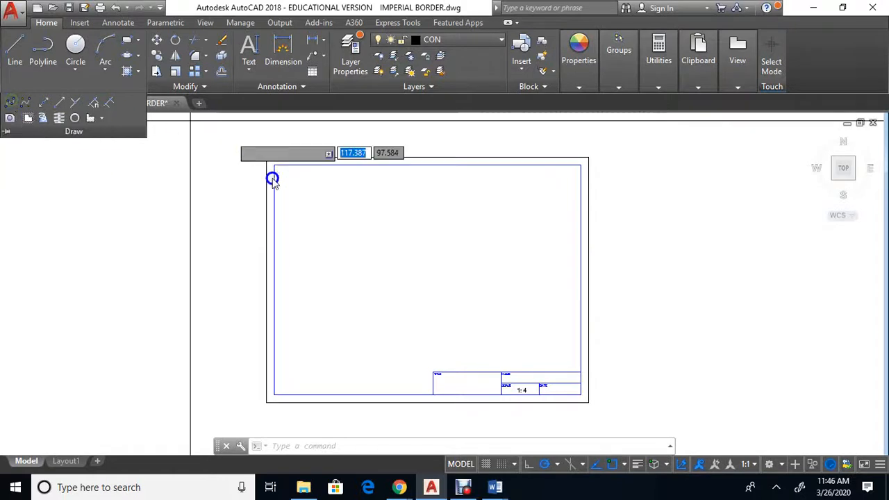
{"action": "left_click", "coordinate": [319, 270]}
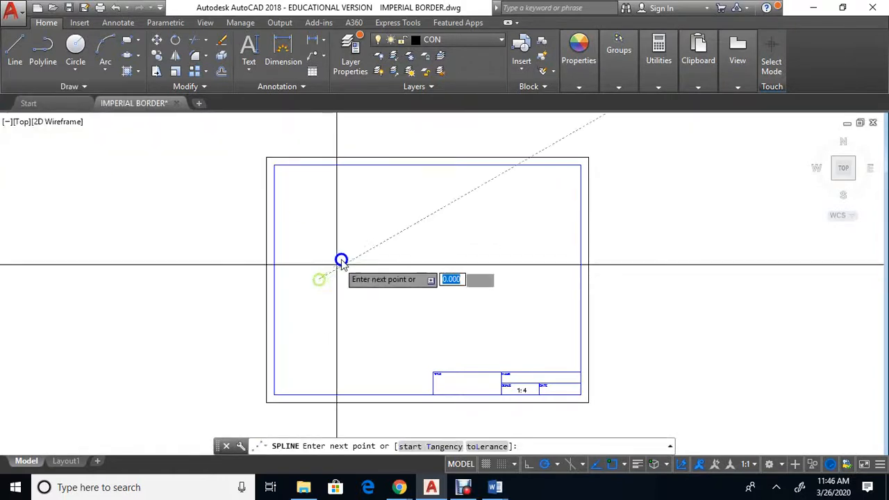
{"action": "left_click", "coordinate": [368, 239]}
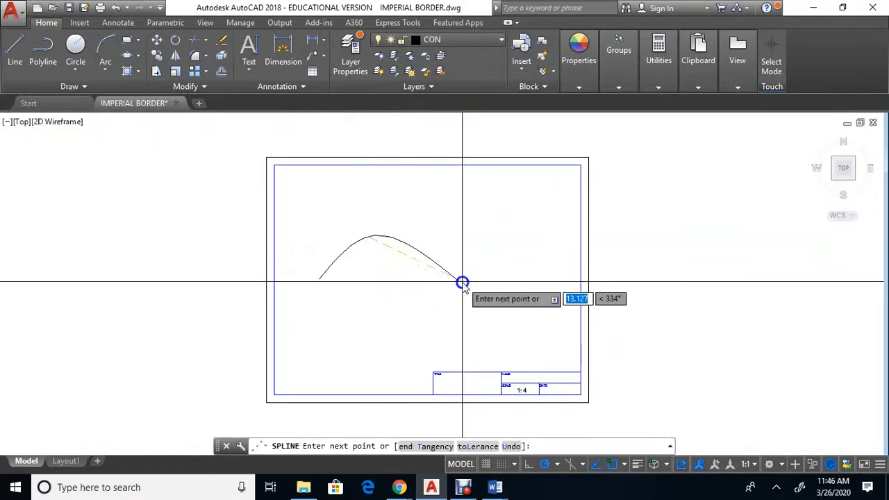
{"action": "left_click", "coordinate": [461, 282]}
{"action": "left_click", "coordinate": [525, 237]}
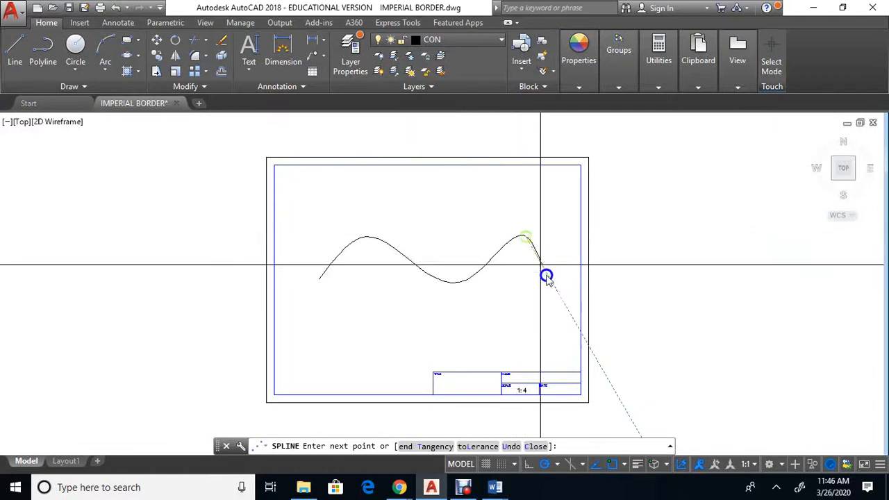
{"action": "left_click", "coordinate": [554, 293]}
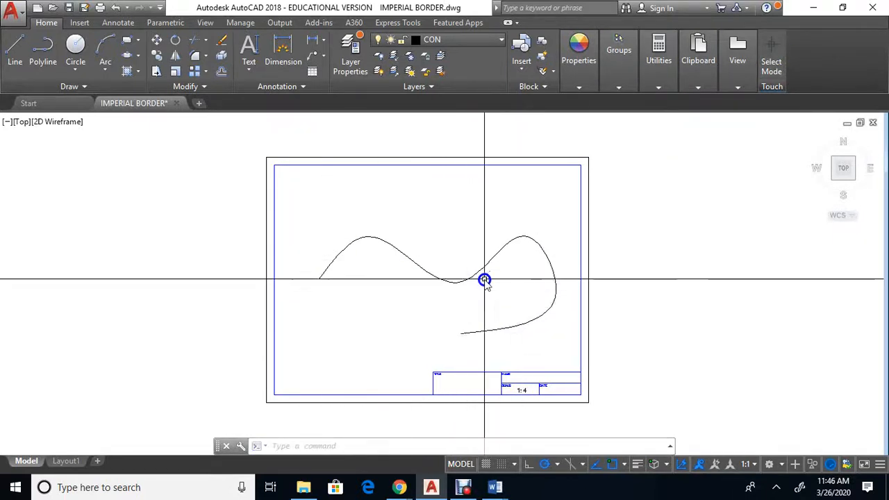
Reshape the spline into one smooth arch by moving its third, fourth and fifth fit points inward
{"action": "left_click", "coordinate": [474, 276]}
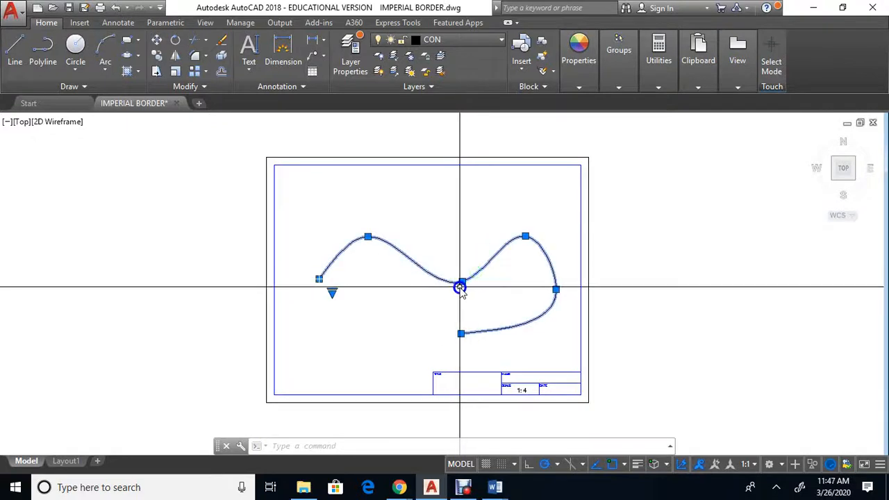
{"action": "left_click", "coordinate": [463, 282]}
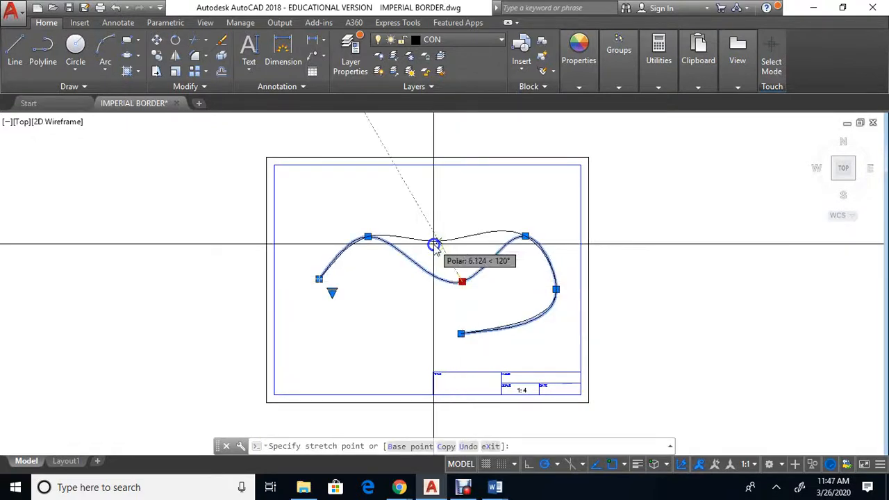
{"action": "left_click", "coordinate": [438, 241]}
{"action": "left_click", "coordinate": [524, 237]}
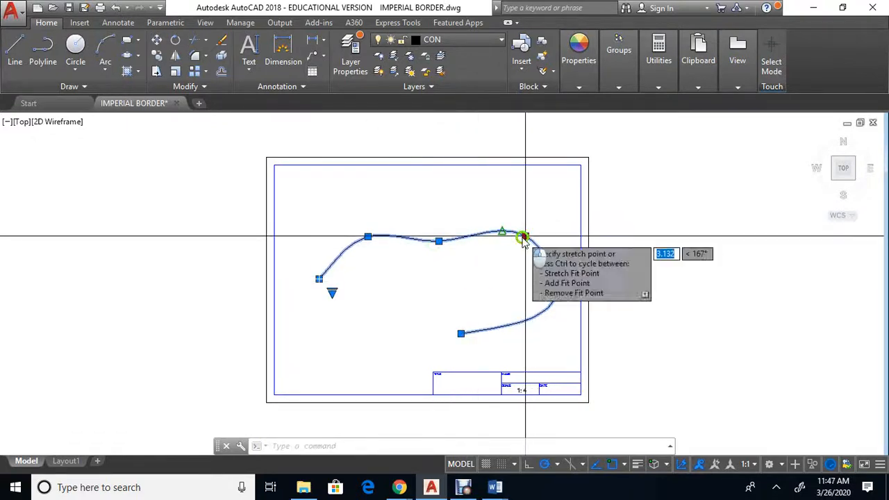
{"action": "left_click", "coordinate": [481, 272]}
{"action": "left_click", "coordinate": [556, 289]}
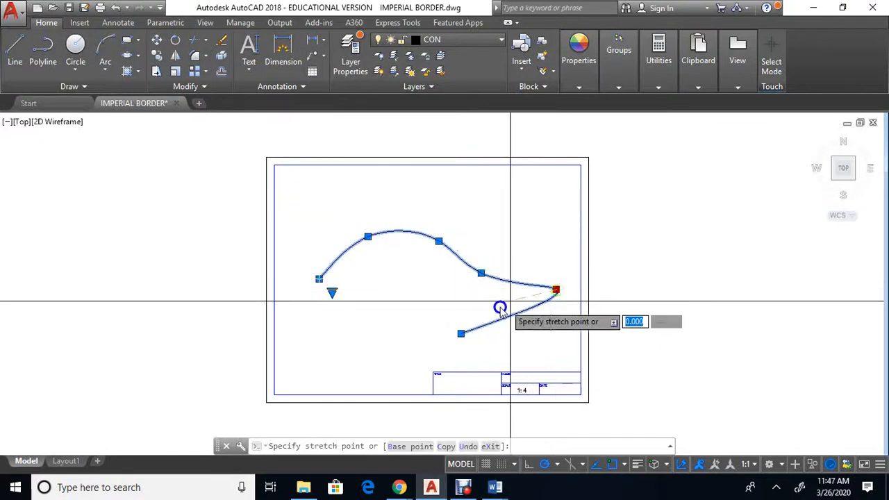
{"action": "left_click", "coordinate": [490, 308]}
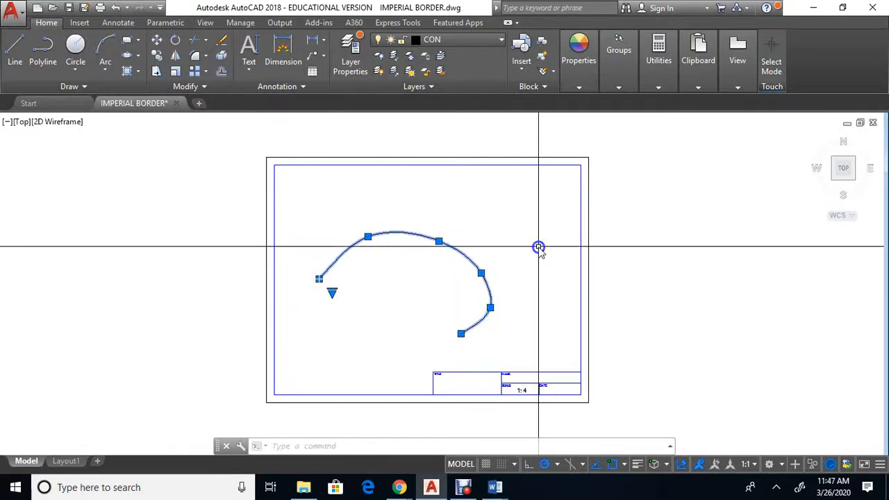
{"action": "key", "text": "Escape"}
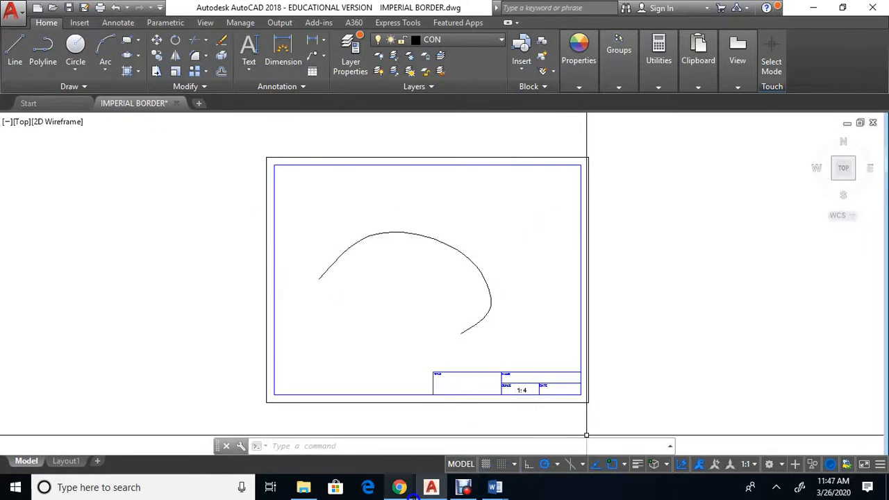
Switch to Chrome and copy the enlarged Pepsi logo image from the 1000logos.net search result
{"action": "mouse_move", "coordinate": [426, 492]}
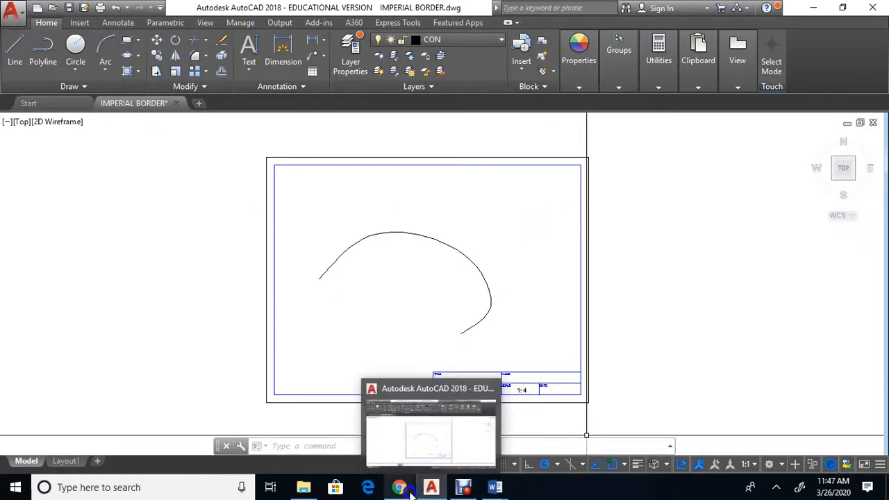
{"action": "left_click", "coordinate": [453, 445]}
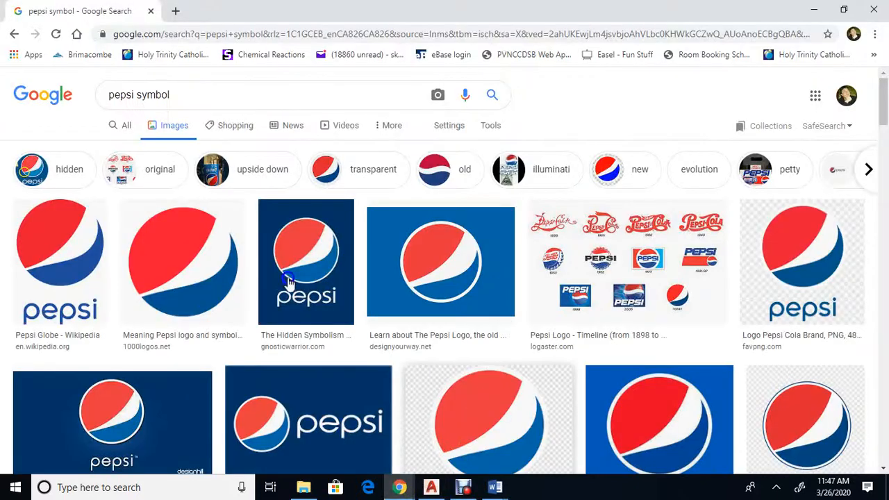
{"action": "left_click", "coordinate": [203, 277]}
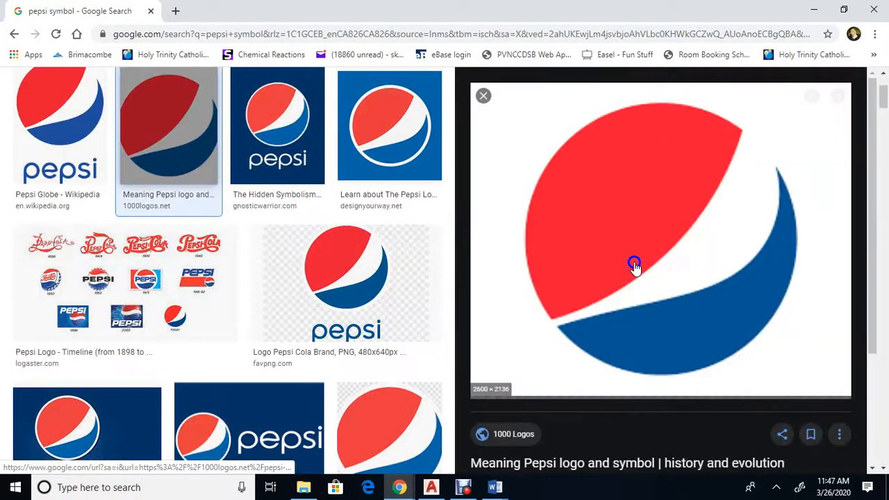
{"action": "right_click", "coordinate": [664, 218]}
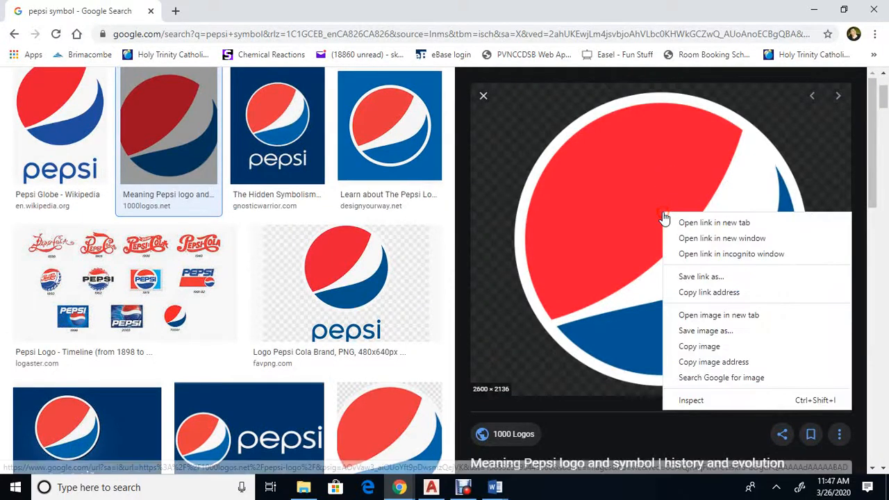
{"action": "left_click", "coordinate": [722, 347]}
Switch back to AutoCAD and paste the copied Pepsi logo just right of the drawing border
{"action": "left_click", "coordinate": [432, 488]}
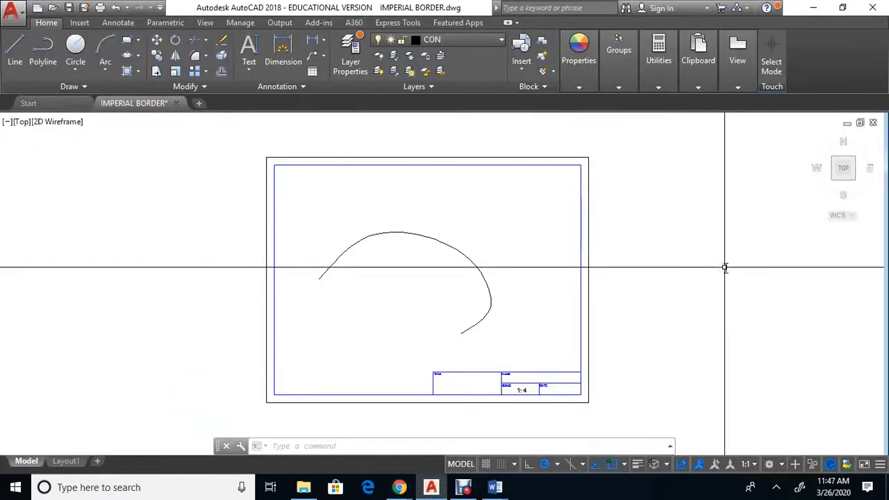
{"action": "left_click", "coordinate": [734, 316]}
{"action": "scroll", "coordinate": [732, 333], "scroll_direction": "down", "scroll_amount": 10}
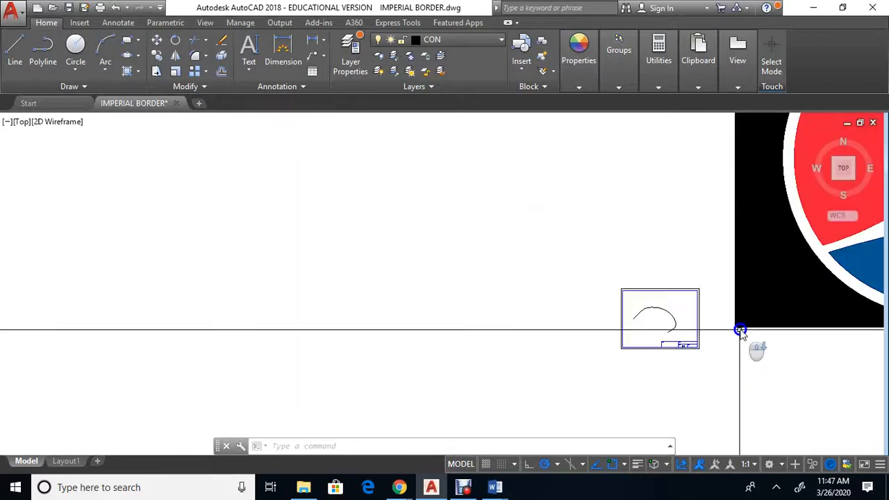
{"action": "middle_click_drag", "start_coordinate": [757, 297], "coordinate": [495, 279]}
{"action": "scroll", "coordinate": [591, 288], "scroll_direction": "up", "scroll_amount": 5}
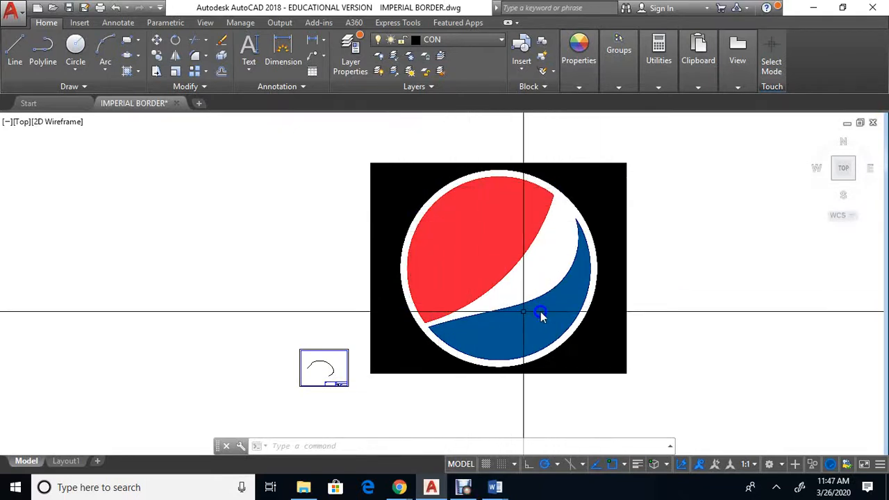
Make HAT the current layer and begin a spline along the blue shape's upper edge, from its left tip to about mid-edge
{"action": "left_click", "coordinate": [453, 42]}
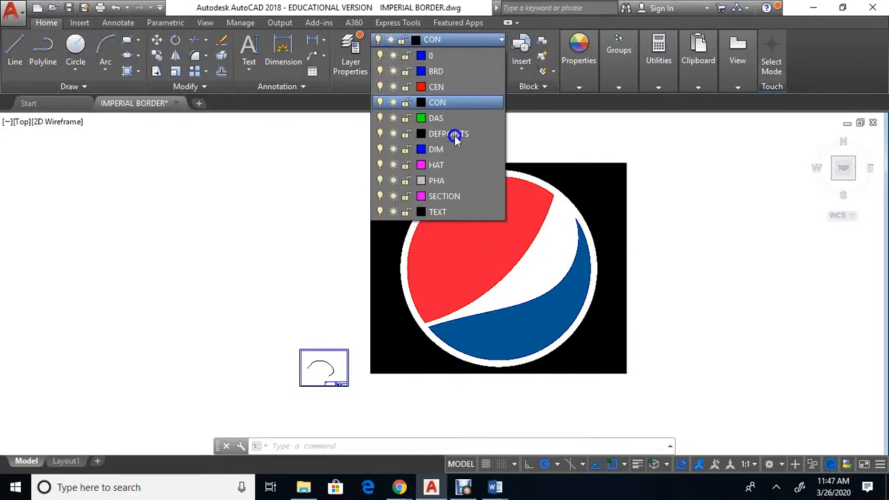
{"action": "left_click", "coordinate": [453, 165]}
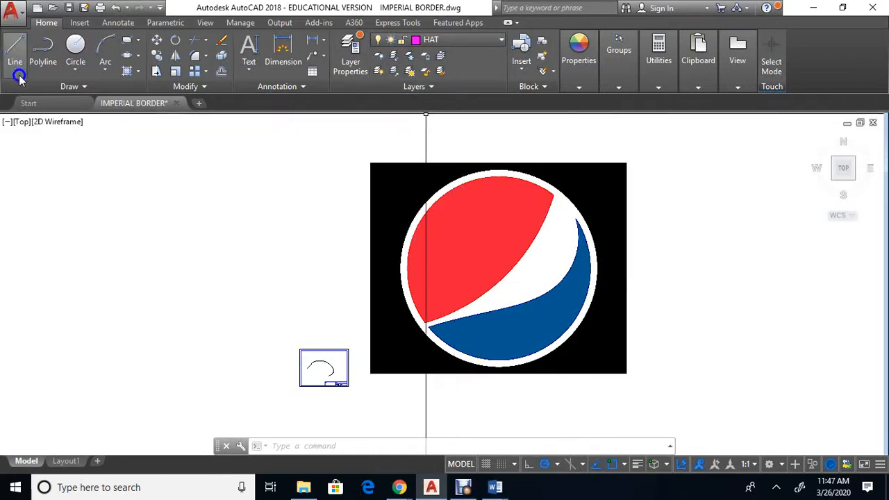
{"action": "left_click", "coordinate": [58, 85]}
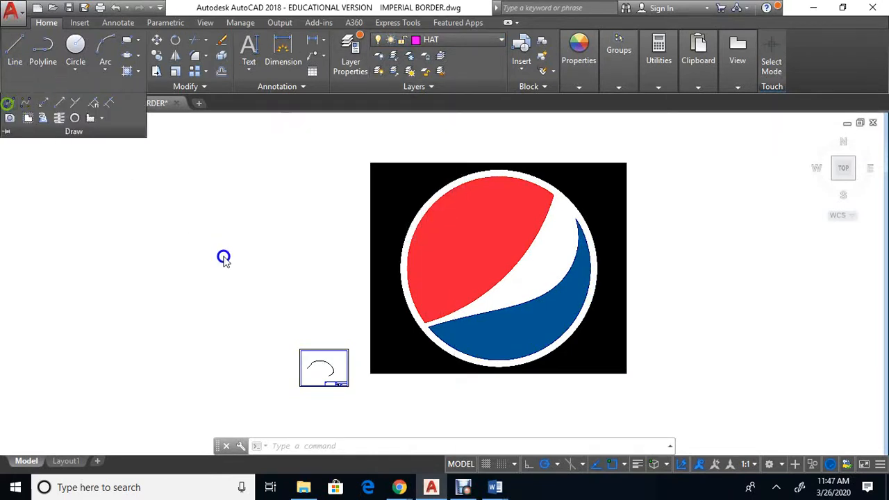
{"action": "type", "text": "spl"}
{"action": "key", "text": "Return"}
{"action": "scroll", "coordinate": [423, 367], "scroll_direction": "up", "scroll_amount": 6}
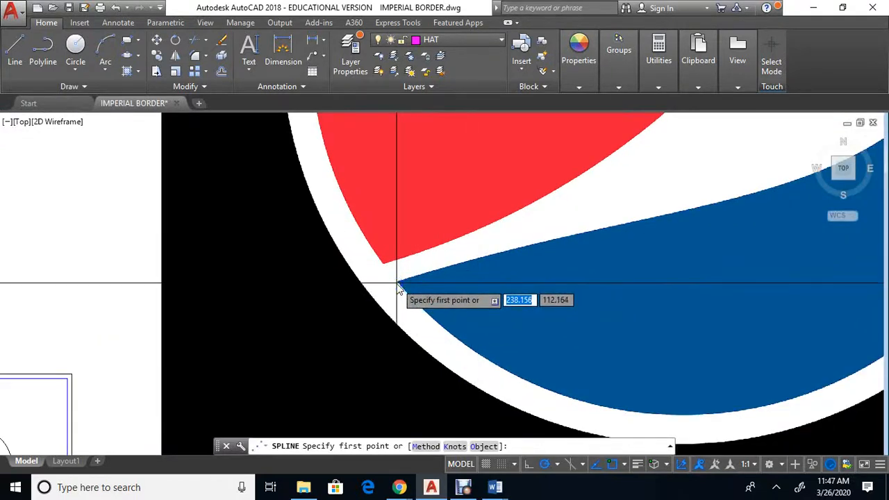
{"action": "left_click", "coordinate": [398, 282]}
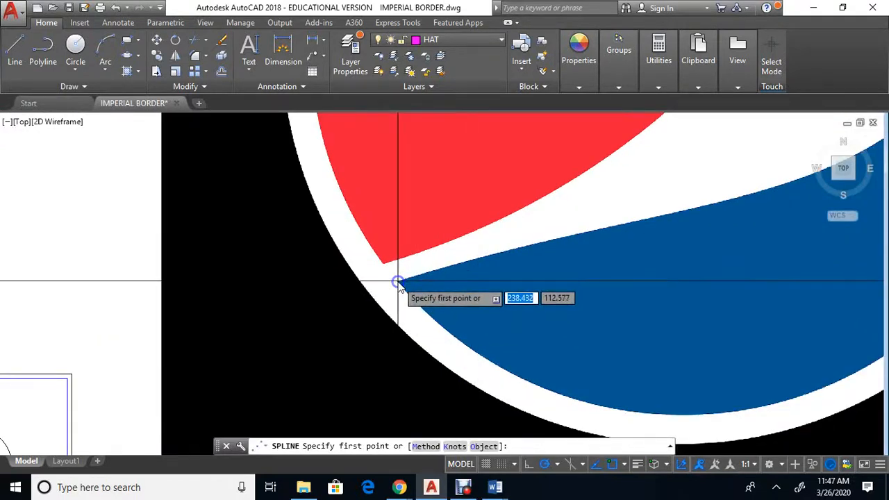
{"action": "left_click", "coordinate": [547, 247]}
{"action": "scroll", "coordinate": [546, 248], "scroll_direction": "down", "scroll_amount": 3}
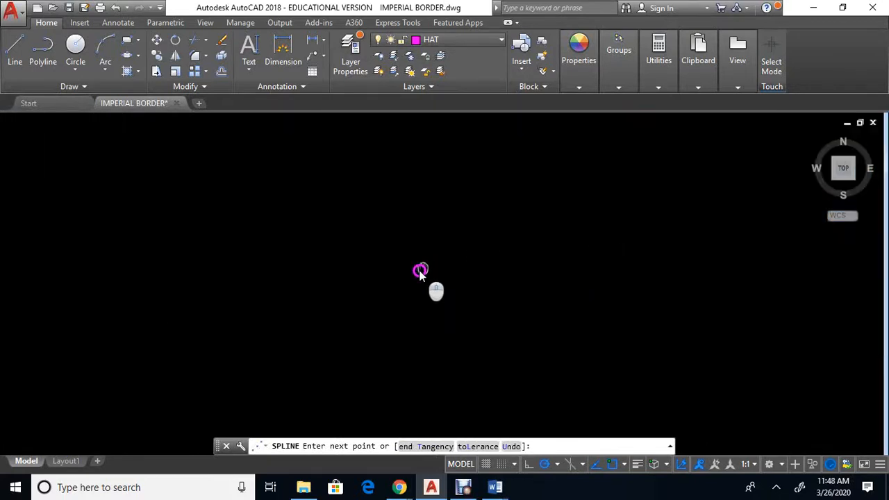
{"action": "scroll", "coordinate": [424, 271], "scroll_direction": "up", "scroll_amount": 3}
{"action": "left_click", "coordinate": [437, 256]}
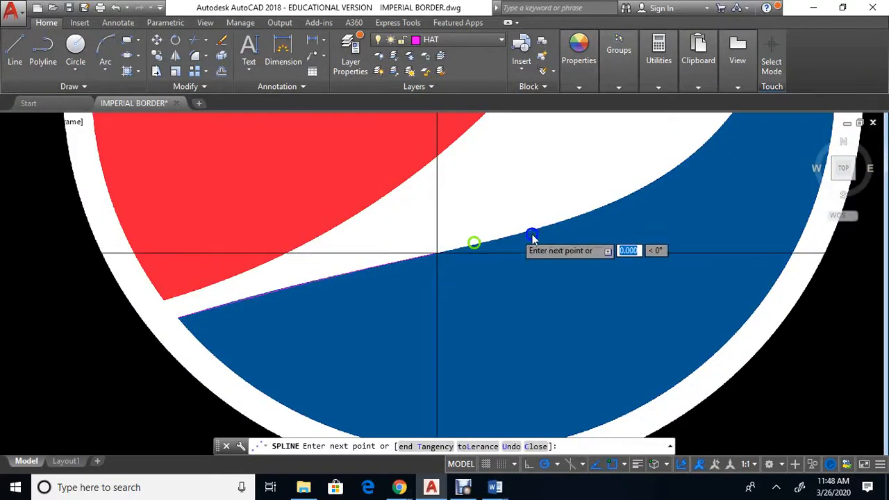
{"action": "left_click", "coordinate": [557, 224]}
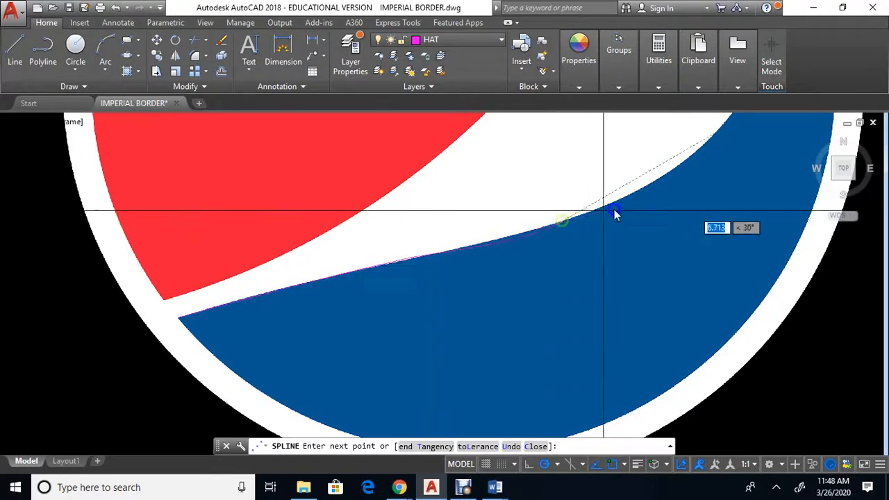
Continue the spline up the blue shape's curved inner edge with fit points to just below its upper tip
{"action": "middle_click_drag", "start_coordinate": [680, 182], "coordinate": [358, 340]}
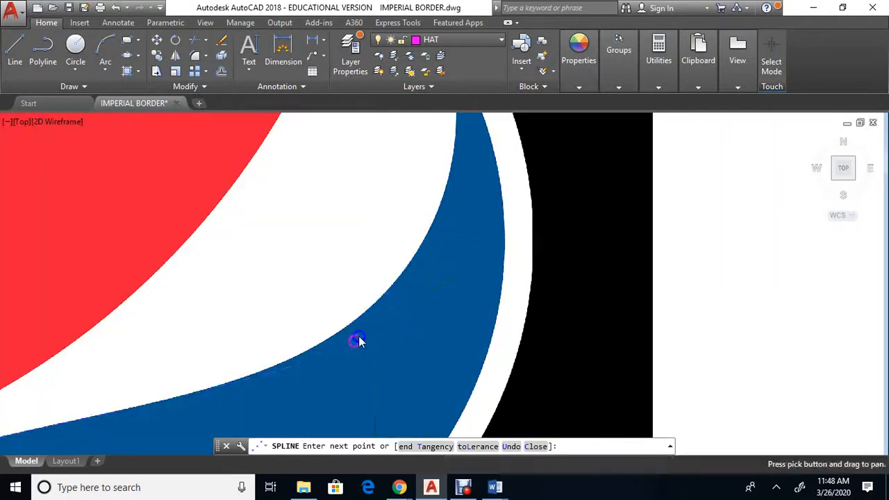
{"action": "left_click", "coordinate": [379, 307]}
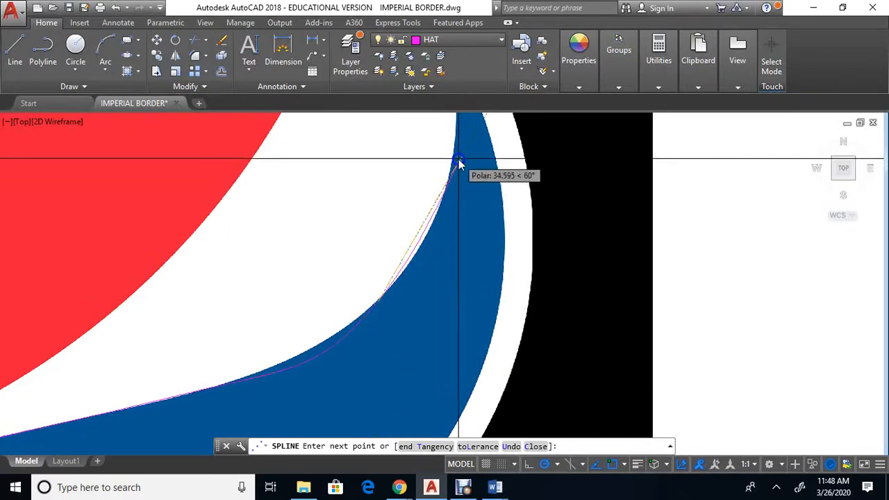
{"action": "left_click", "coordinate": [423, 244]}
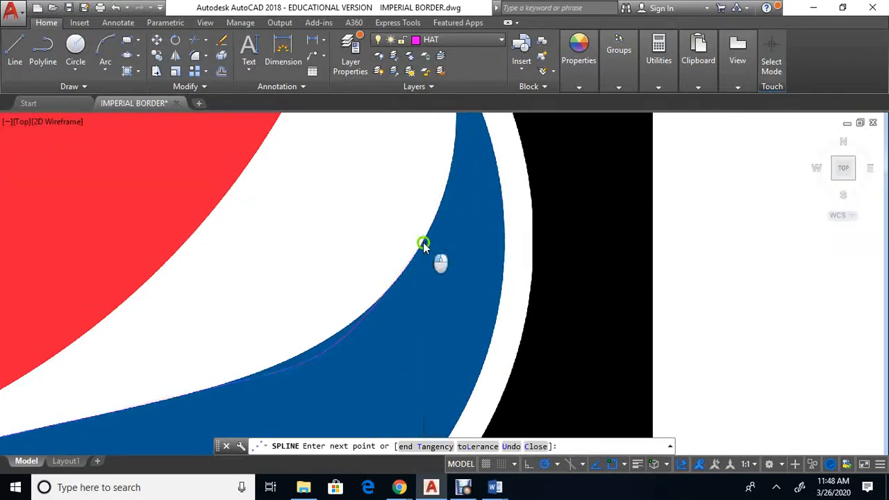
{"action": "left_click", "coordinate": [455, 173]}
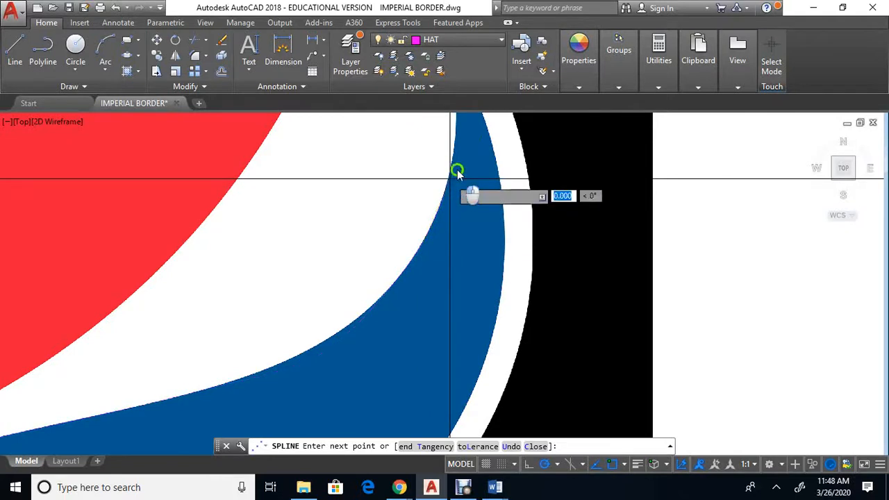
{"action": "middle_click_drag", "start_coordinate": [462, 167], "coordinate": [435, 266]}
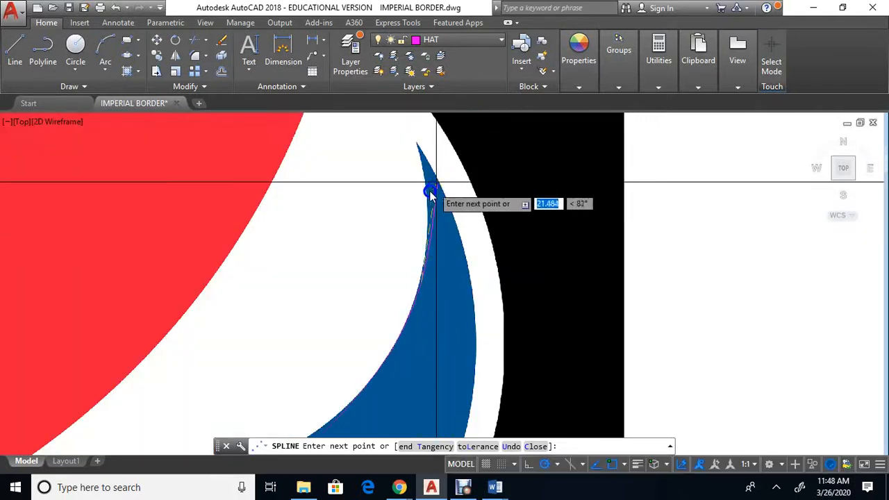
{"action": "left_click", "coordinate": [428, 195]}
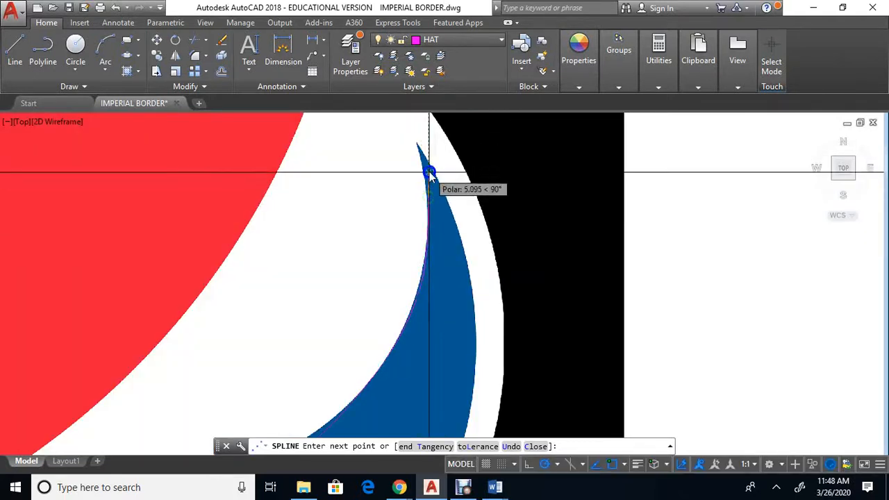
Continue the spline around the blue shape's upper tip and add fit points down the start of its outer edge
{"action": "scroll", "coordinate": [418, 160], "scroll_direction": "up", "scroll_amount": 2}
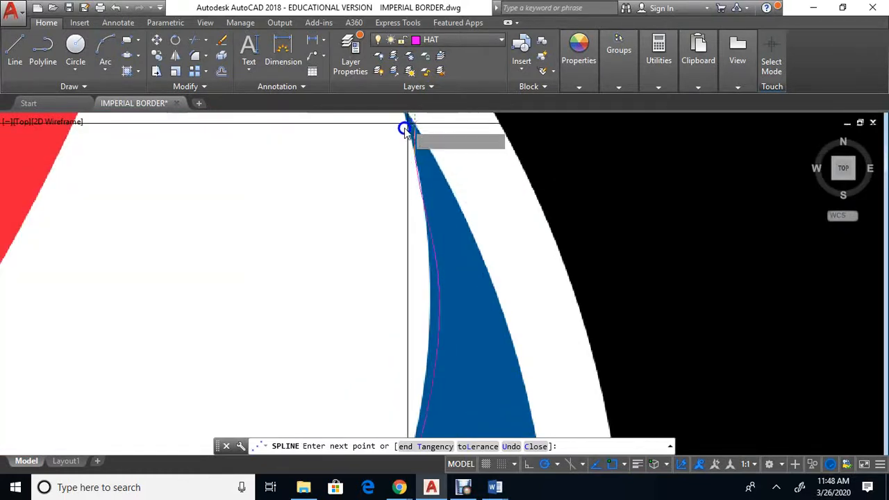
{"action": "middle_click_drag", "start_coordinate": [409, 129], "coordinate": [423, 215]}
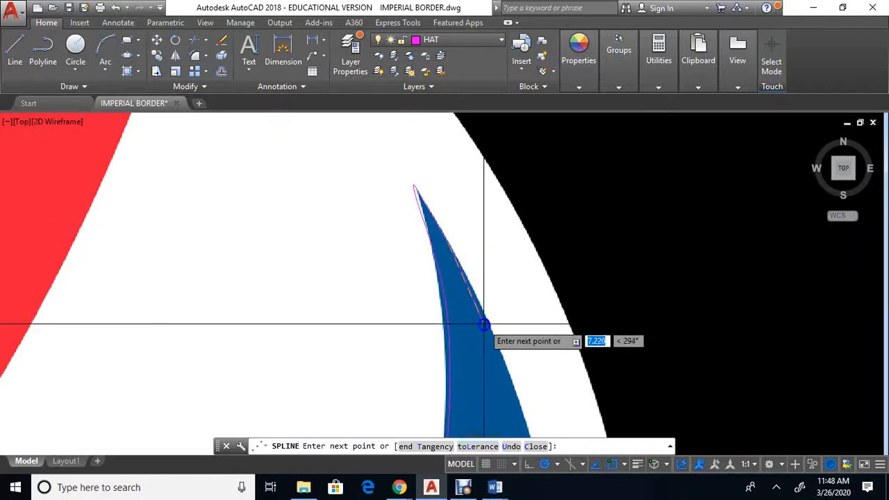
{"action": "scroll", "coordinate": [495, 339], "scroll_direction": "up", "scroll_amount": 2}
{"action": "middle_click_drag", "start_coordinate": [459, 298], "coordinate": [366, 7]}
{"action": "left_click", "coordinate": [464, 165]}
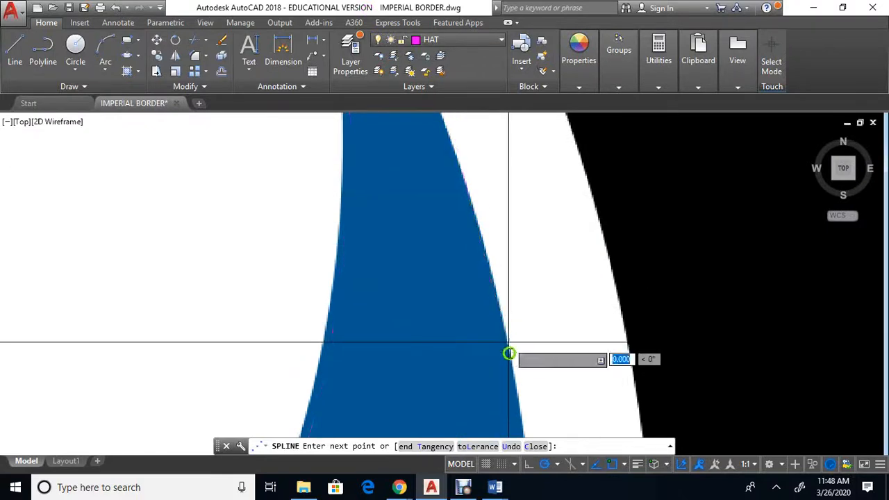
Extend the spline down the blue shape's outer right edge to about mid-height
{"action": "middle_click_drag", "start_coordinate": [508, 352], "coordinate": [460, 199]}
{"action": "middle_click_drag", "start_coordinate": [471, 33], "coordinate": [471, 35]}
{"action": "scroll", "coordinate": [558, 201], "scroll_direction": "down", "scroll_amount": 4}
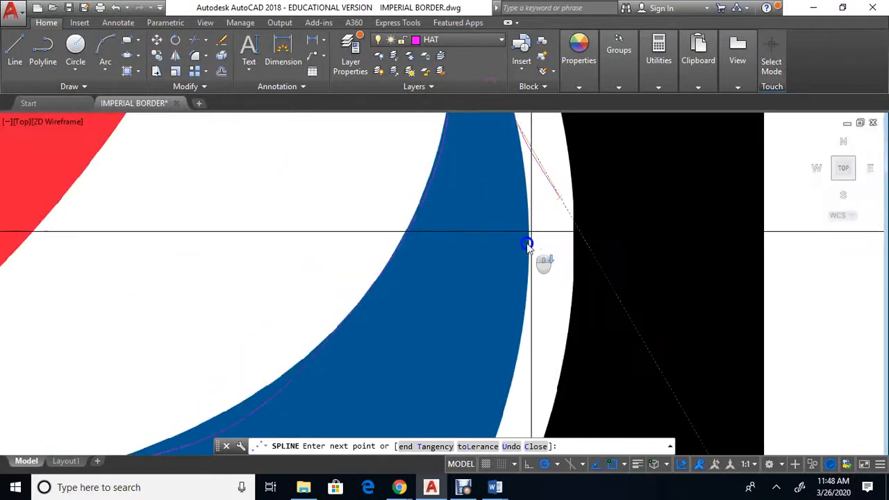
{"action": "scroll", "coordinate": [526, 244], "scroll_direction": "down", "scroll_amount": 2}
{"action": "left_click", "coordinate": [526, 297]}
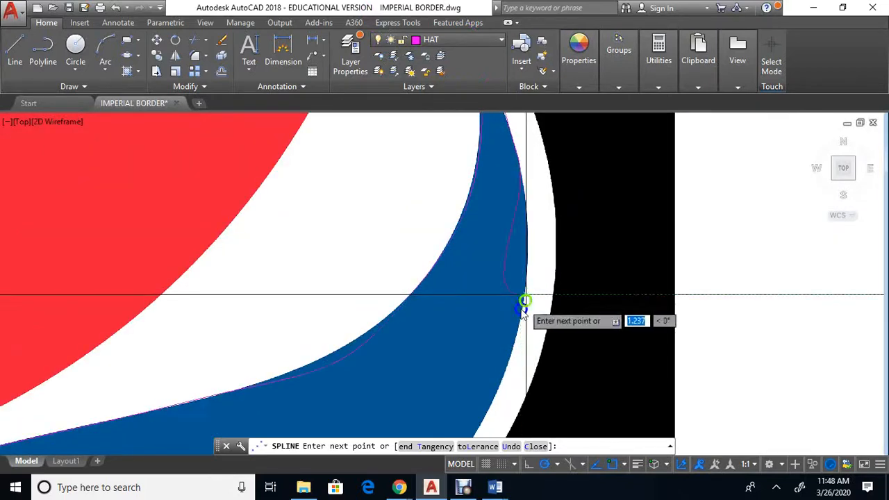
Trace the blue shape's lower right curve with spline fit points to just past its lowest point
{"action": "scroll", "coordinate": [526, 316], "scroll_direction": "up", "scroll_amount": 2}
{"action": "middle_click_drag", "start_coordinate": [525, 316], "coordinate": [575, 130]}
{"action": "scroll", "coordinate": [577, 139], "scroll_direction": "down", "scroll_amount": 2}
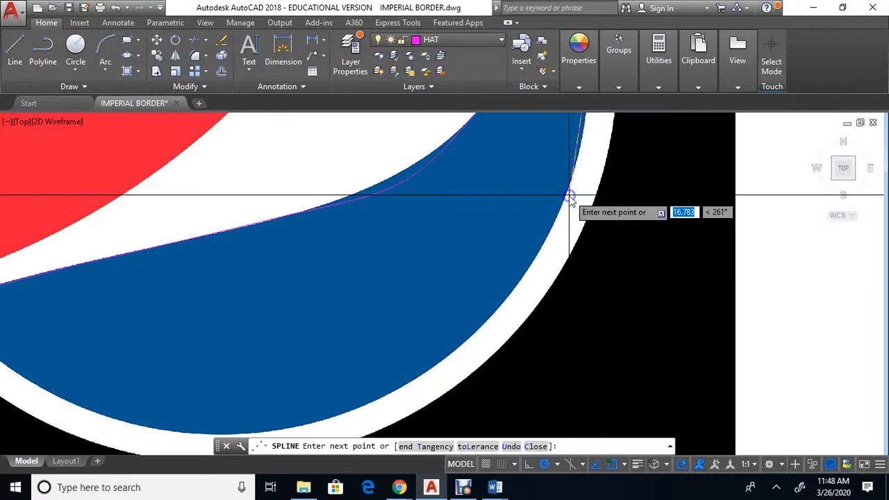
{"action": "left_click", "coordinate": [522, 275]}
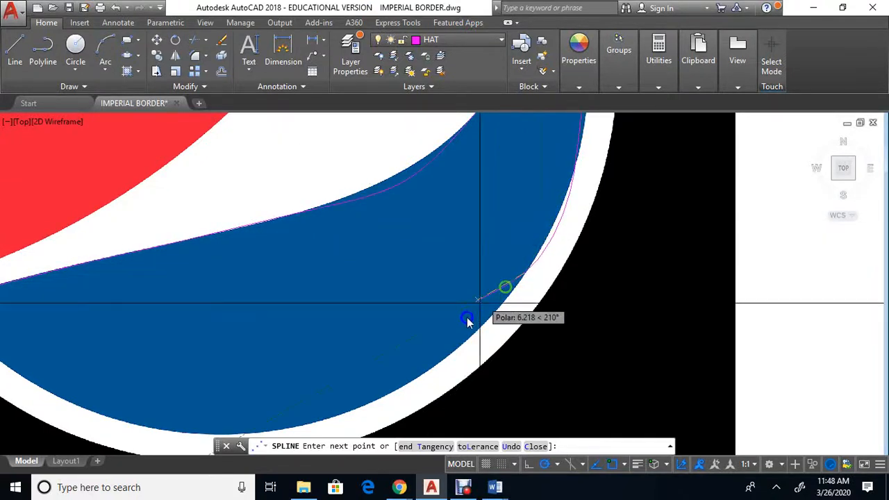
{"action": "left_click", "coordinate": [447, 361]}
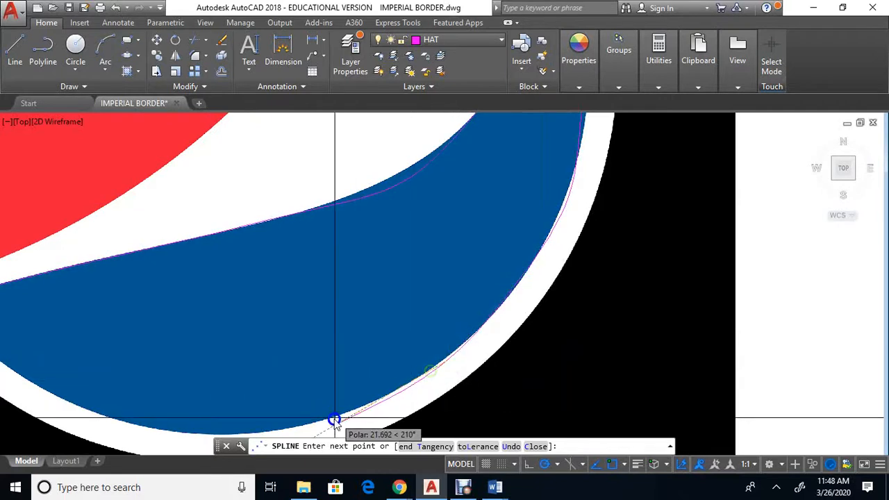
{"action": "left_click", "coordinate": [318, 420]}
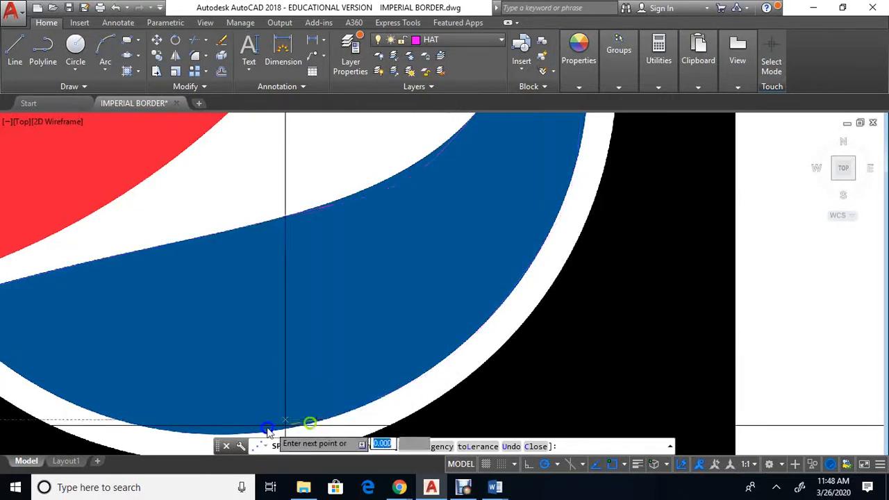
{"action": "left_click", "coordinate": [213, 434]}
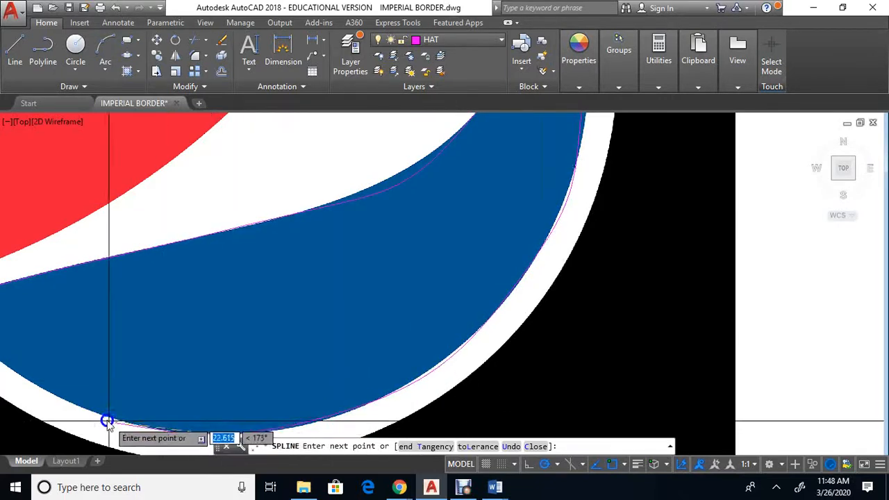
{"action": "left_click", "coordinate": [99, 415]}
Trace the lower left edge of the blue shape back to its left tip and finish the spline
{"action": "middle_click_drag", "start_coordinate": [69, 369], "coordinate": [281, 355]}
{"action": "left_click_drag", "start_coordinate": [281, 354], "coordinate": [419, 337]}
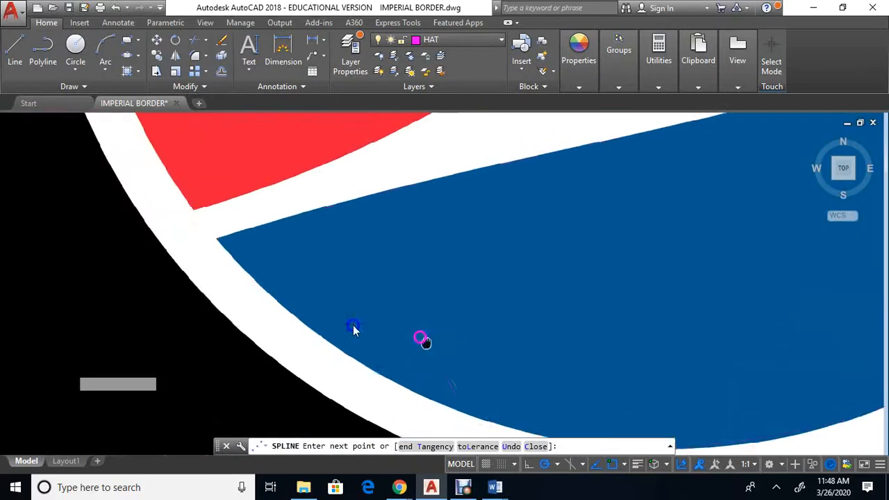
{"action": "left_click", "coordinate": [297, 320]}
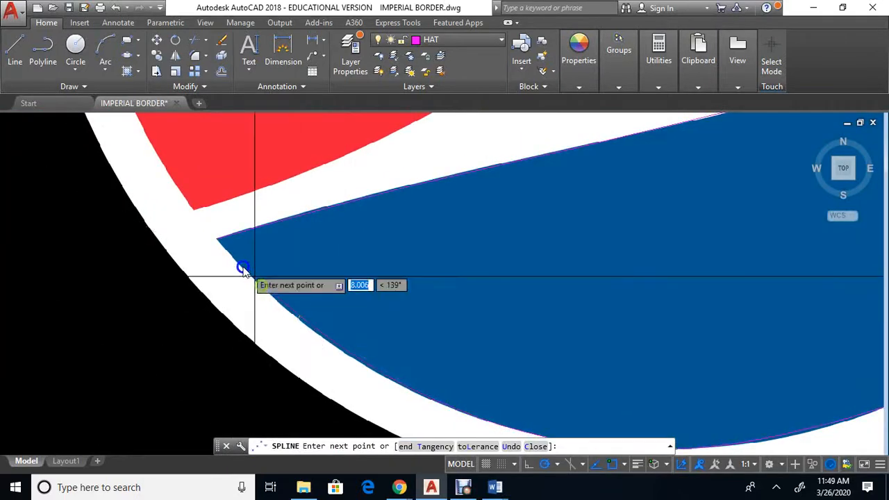
{"action": "left_click", "coordinate": [219, 239]}
{"action": "key", "text": "Return"}
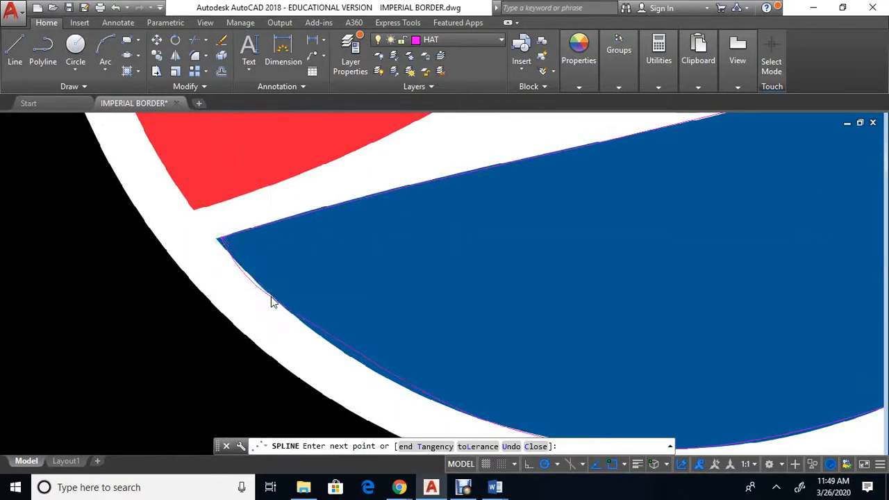
Select the spline and stretch its two fit points just below the left tip onto the blue edge
{"action": "left_click", "coordinate": [354, 354]}
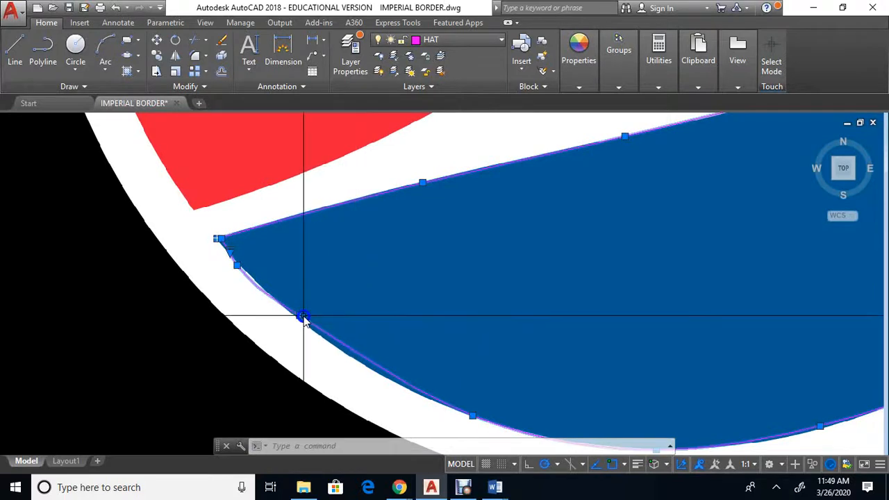
{"action": "left_click", "coordinate": [243, 265]}
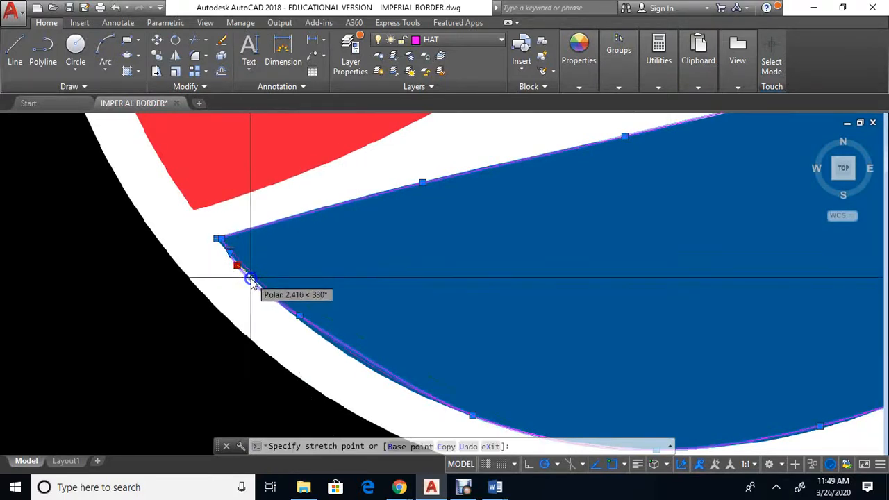
{"action": "left_click", "coordinate": [251, 279]}
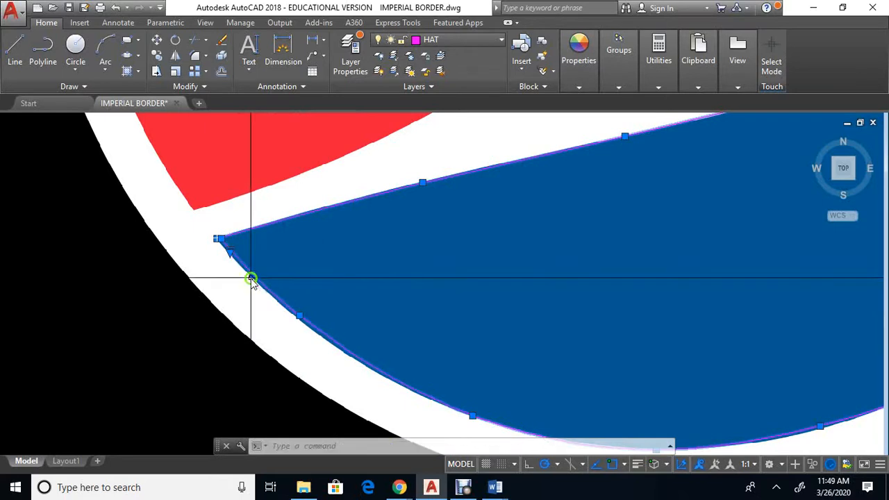
{"action": "left_click", "coordinate": [300, 317]}
{"action": "left_click", "coordinate": [296, 317]}
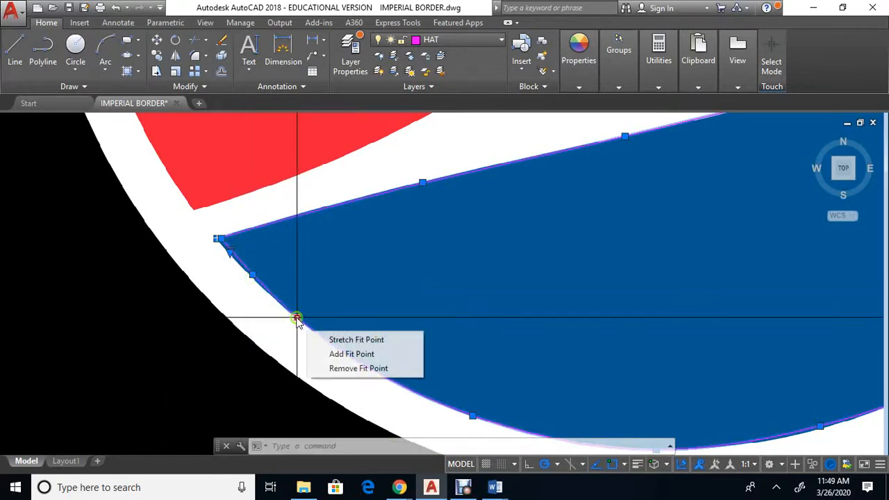
Stretch the sagging fit point at the bend of the blue shape's inner edge up onto the edge
{"action": "scroll", "coordinate": [521, 258], "scroll_direction": "up", "scroll_amount": 2}
{"action": "middle_click_drag", "start_coordinate": [514, 263], "coordinate": [206, 415]}
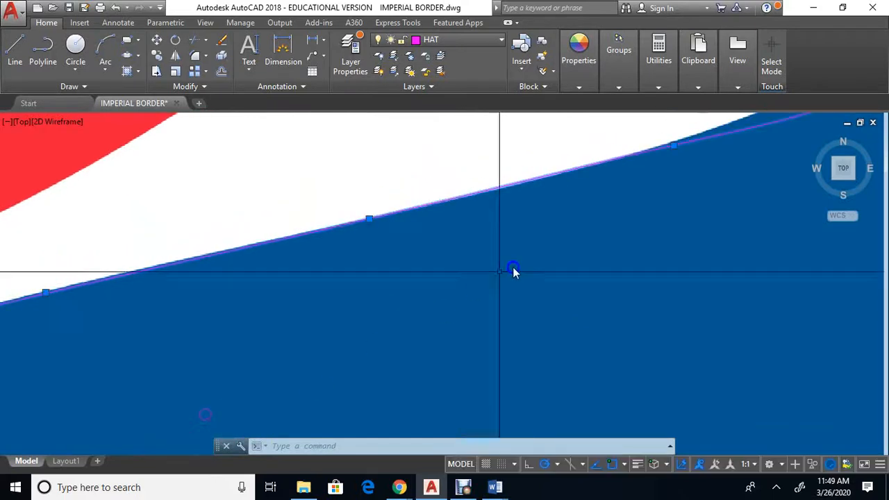
{"action": "scroll", "coordinate": [573, 257], "scroll_direction": "down", "scroll_amount": 4}
{"action": "scroll", "coordinate": [635, 182], "scroll_direction": "up", "scroll_amount": 2}
{"action": "mouse_move", "coordinate": [635, 183]}
{"action": "middle_mouse_down"}
{"action": "mouse_move", "coordinate": [565, 234]}
{"action": "mouse_move", "coordinate": [358, 317]}
{"action": "middle_mouse_up"}
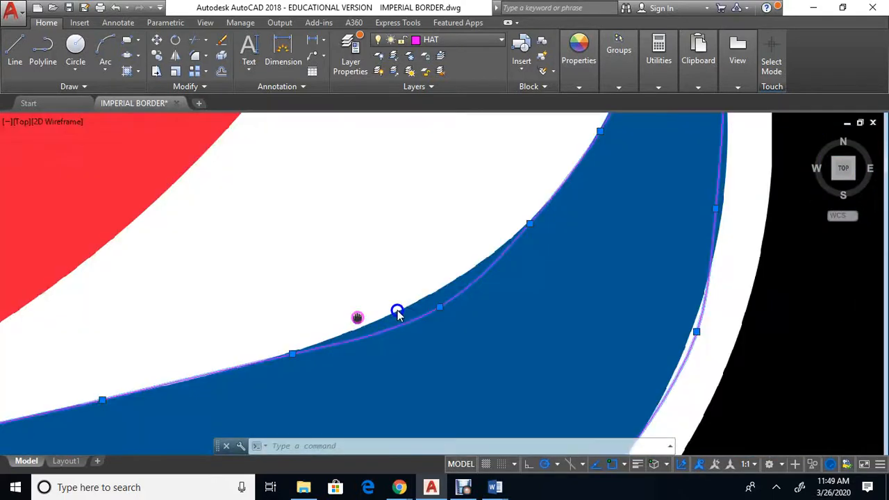
{"action": "left_click", "coordinate": [439, 308]}
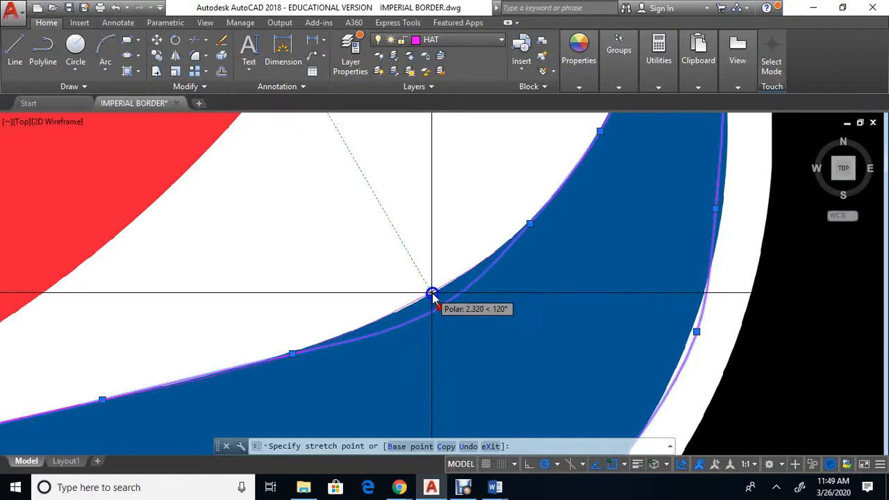
{"action": "left_click", "coordinate": [433, 296]}
Stretch a fit point higher on the blue shape's inner edge slightly outward onto the edge
{"action": "mouse_move", "coordinate": [532, 234]}
{"action": "middle_mouse_down"}
{"action": "mouse_move", "coordinate": [575, 244]}
{"action": "mouse_move", "coordinate": [506, 311]}
{"action": "mouse_move", "coordinate": [432, 435]}
{"action": "middle_mouse_up"}
{"action": "scroll", "coordinate": [506, 318], "scroll_direction": "up", "scroll_amount": 2}
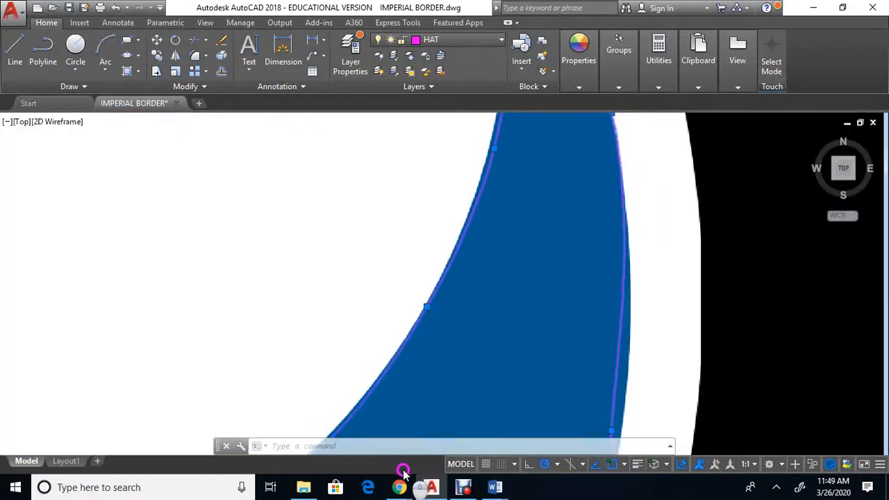
{"action": "left_click", "coordinate": [486, 161]}
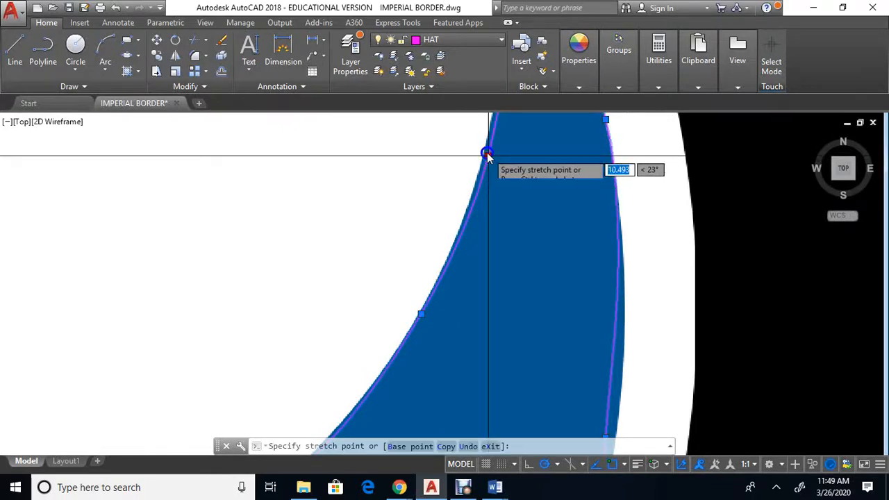
{"action": "left_click", "coordinate": [483, 152]}
Try to stretch the fit point midway down the blue shape's outer right edge onto the edge, and undo the change
{"action": "scroll", "coordinate": [556, 184], "scroll_direction": "down", "scroll_amount": 4}
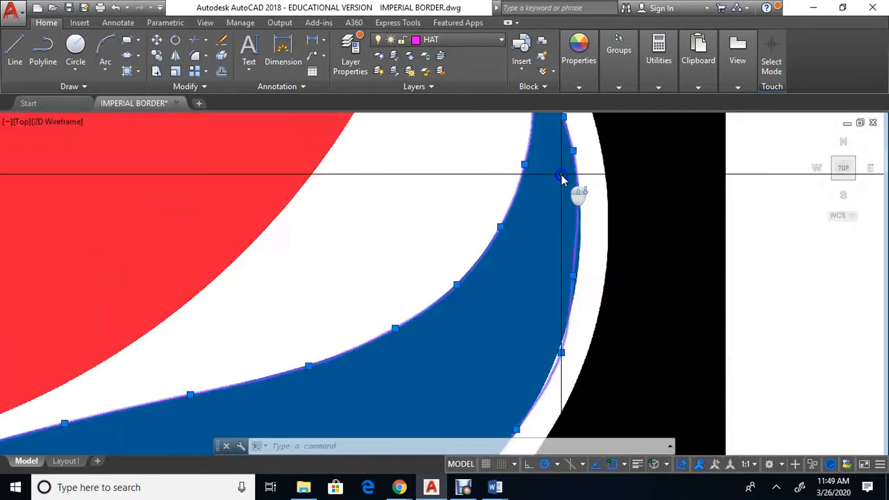
{"action": "scroll", "coordinate": [582, 195], "scroll_direction": "down", "scroll_amount": 2}
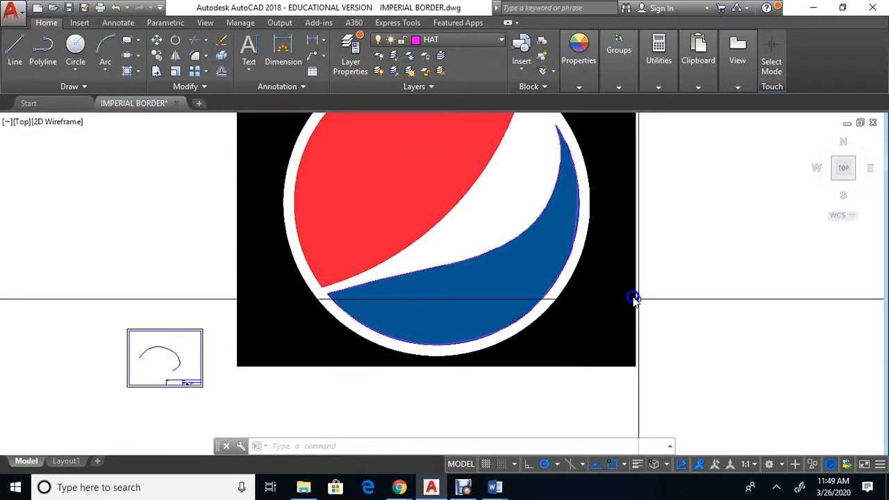
{"action": "scroll", "coordinate": [574, 218], "scroll_direction": "up", "scroll_amount": 4}
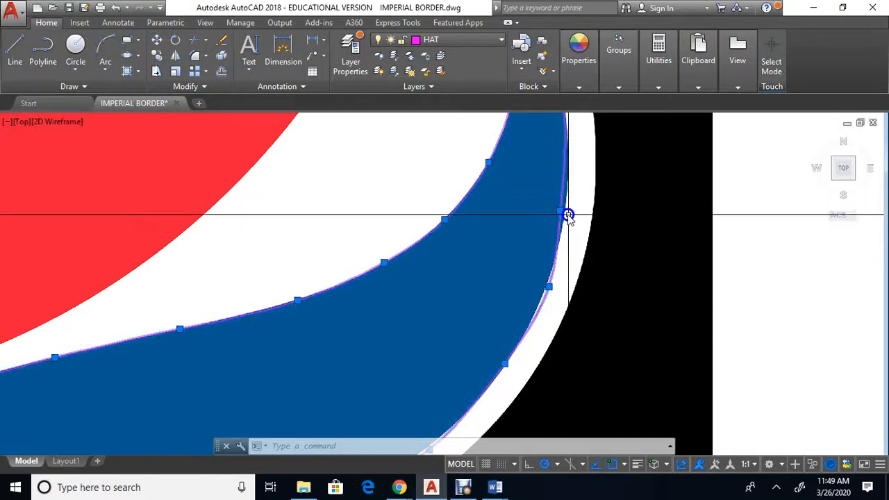
{"action": "left_click", "coordinate": [559, 210]}
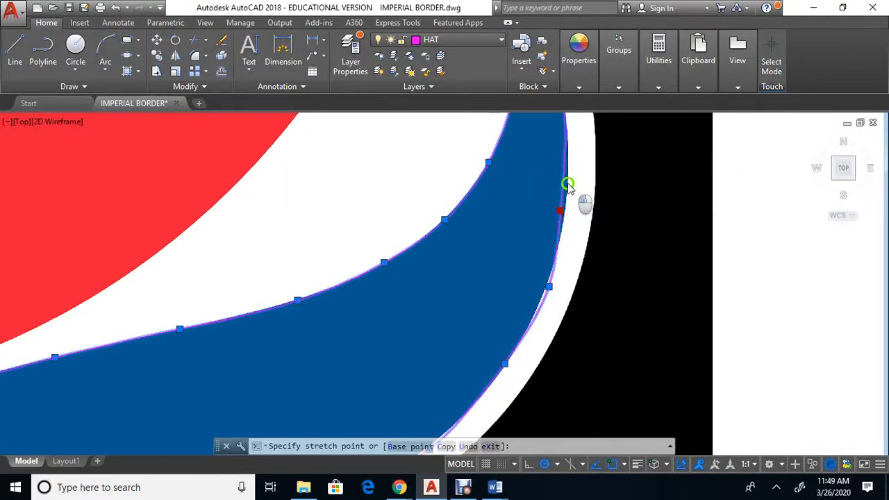
{"action": "left_click", "coordinate": [568, 184]}
{"action": "mouse_move", "coordinate": [568, 178]}
{"action": "middle_mouse_down"}
{"action": "mouse_move", "coordinate": [565, 264]}
{"action": "mouse_move", "coordinate": [553, 286]}
{"action": "mouse_move", "coordinate": [545, 255]}
{"action": "middle_mouse_up"}
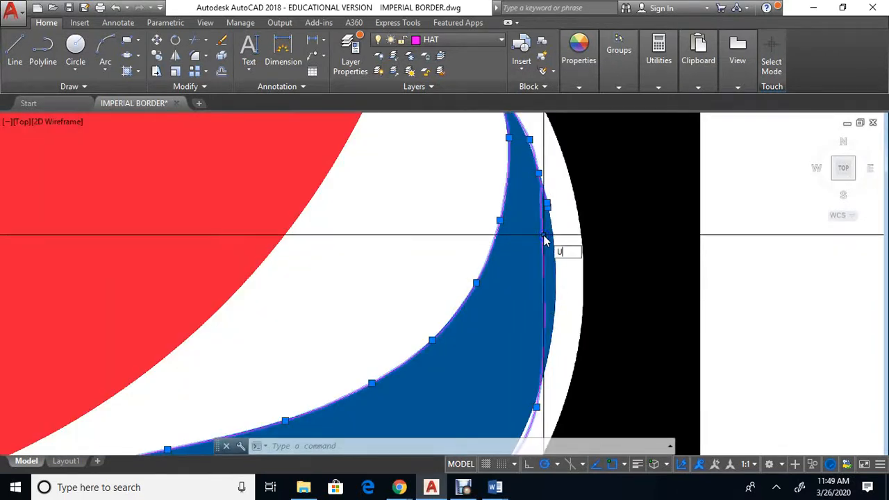
{"action": "key", "text": "Escape"}
{"action": "scroll", "coordinate": [544, 236], "scroll_direction": "up", "scroll_amount": 2}
{"action": "mouse_move", "coordinate": [543, 235]}
{"action": "middle_mouse_down"}
{"action": "mouse_move", "coordinate": [565, 272]}
{"action": "mouse_move", "coordinate": [556, 332]}
{"action": "middle_mouse_up"}
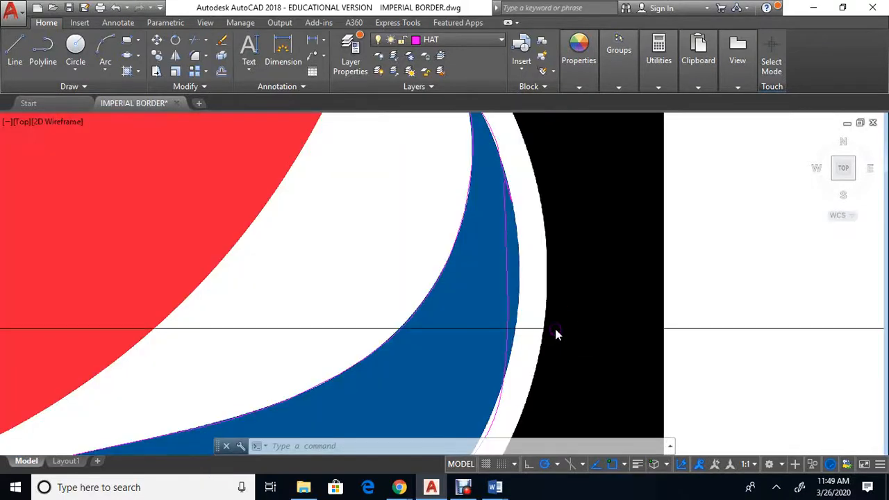
{"action": "scroll", "coordinate": [556, 329], "scroll_direction": "up", "scroll_amount": 2}
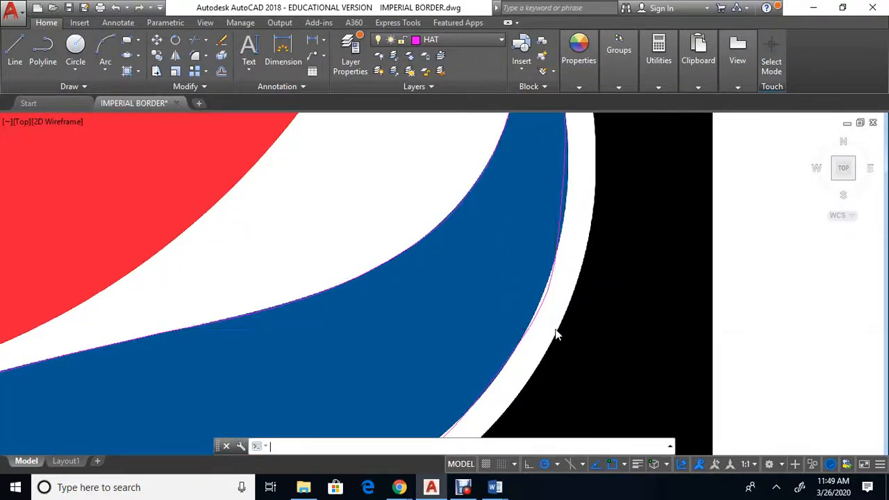
Reselect the spline and try again to stretch the outer right edge's middle fit point up and outward onto the blue edge
{"action": "scroll", "coordinate": [555, 334], "scroll_direction": "up", "scroll_amount": 2}
{"action": "mouse_move", "coordinate": [645, 329]}
{"action": "middle_mouse_down"}
{"action": "mouse_move", "coordinate": [556, 154]}
{"action": "mouse_move", "coordinate": [553, 176]}
{"action": "middle_mouse_up"}
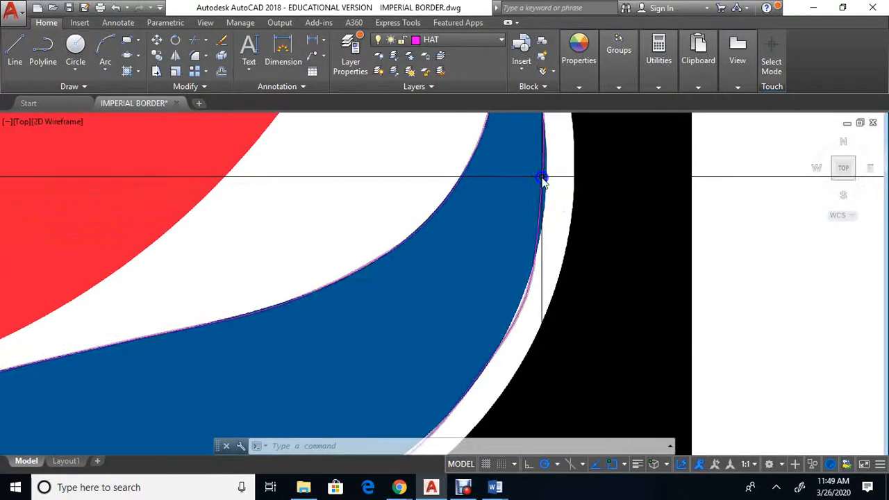
{"action": "left_click", "coordinate": [544, 178]}
{"action": "left_click", "coordinate": [542, 177]}
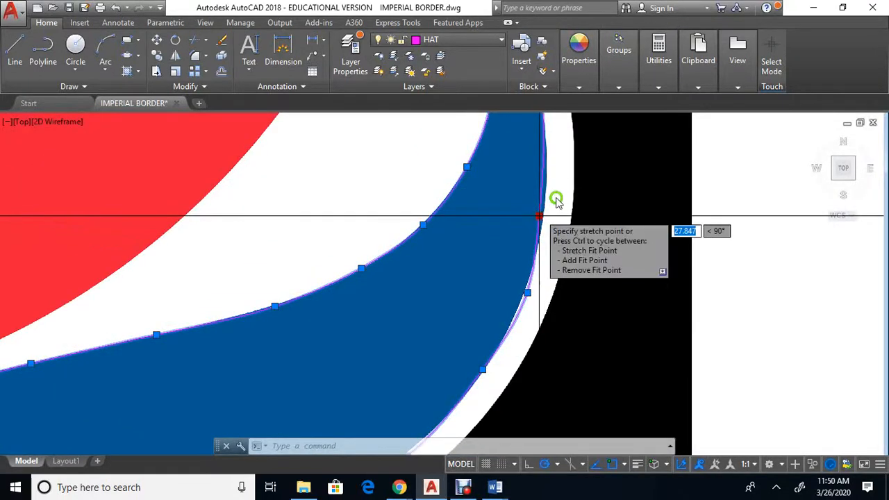
{"action": "left_click", "coordinate": [540, 215]}
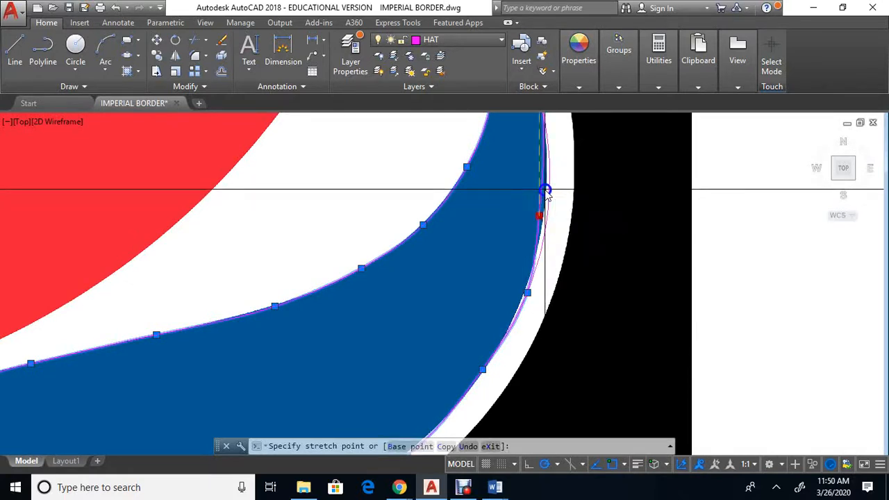
{"action": "scroll", "coordinate": [546, 193], "scroll_direction": "up", "scroll_amount": 2}
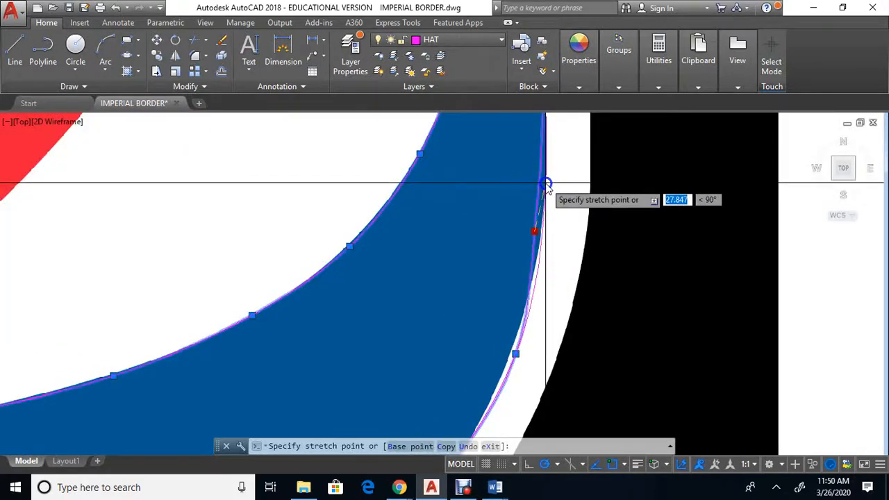
{"action": "left_click", "coordinate": [546, 189]}
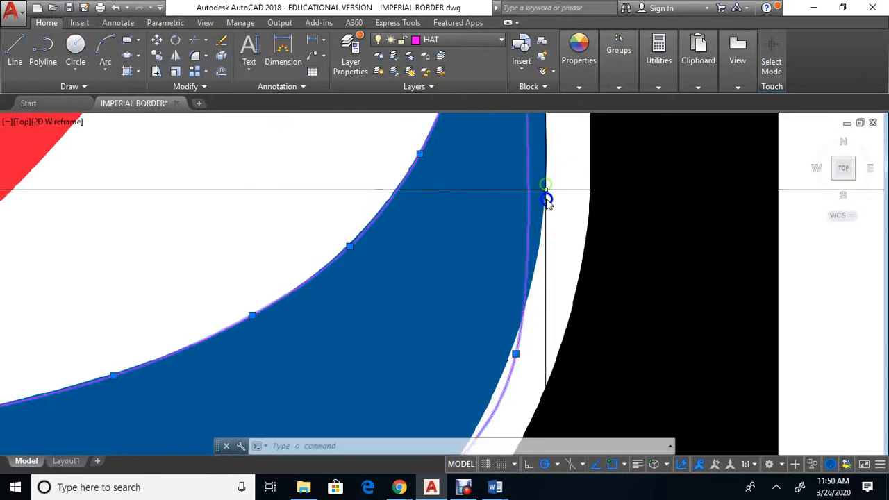
{"action": "scroll", "coordinate": [548, 199], "scroll_direction": "down", "scroll_amount": 3}
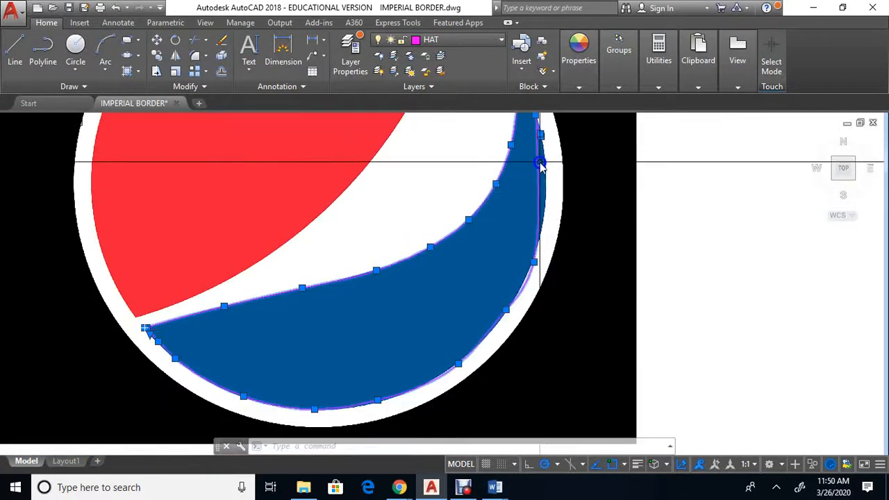
Reselect the spline and stretch the fit point on the upper part of the blue shape's outer right edge down and outward onto the edge
{"action": "scroll", "coordinate": [540, 165], "scroll_direction": "up", "scroll_amount": 5}
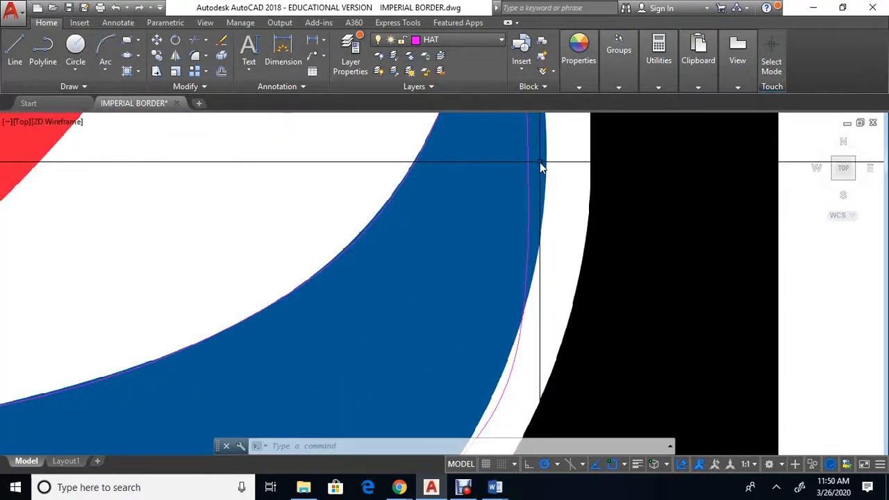
{"action": "scroll", "coordinate": [540, 165], "scroll_direction": "down", "scroll_amount": 3}
{"action": "scroll", "coordinate": [539, 162], "scroll_direction": "up", "scroll_amount": 5}
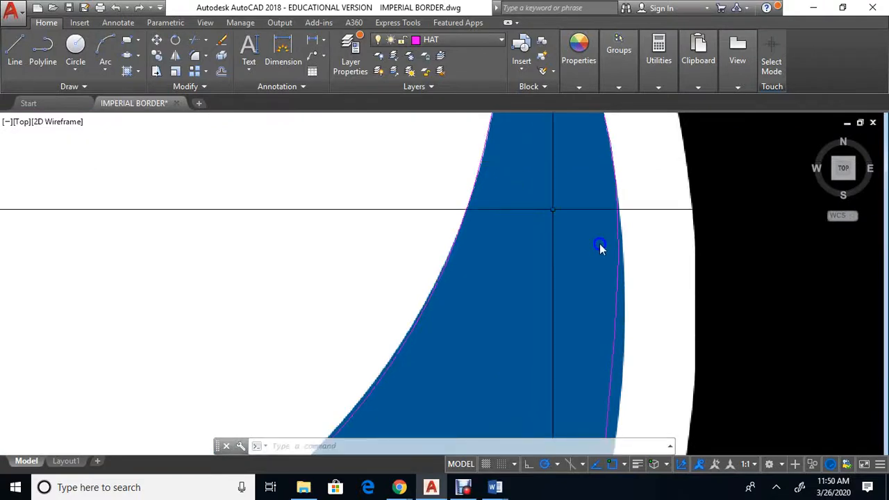
{"action": "scroll", "coordinate": [613, 279], "scroll_direction": "down", "scroll_amount": 5}
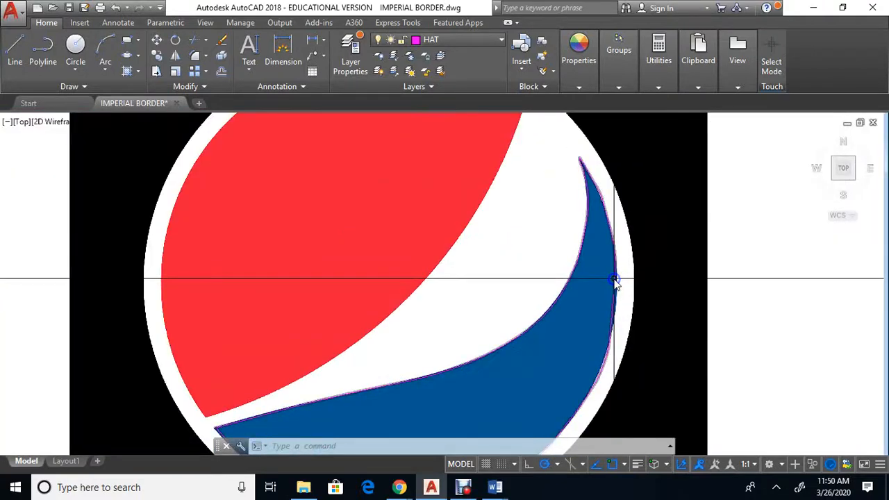
{"action": "scroll", "coordinate": [625, 305], "scroll_direction": "up", "scroll_amount": 5}
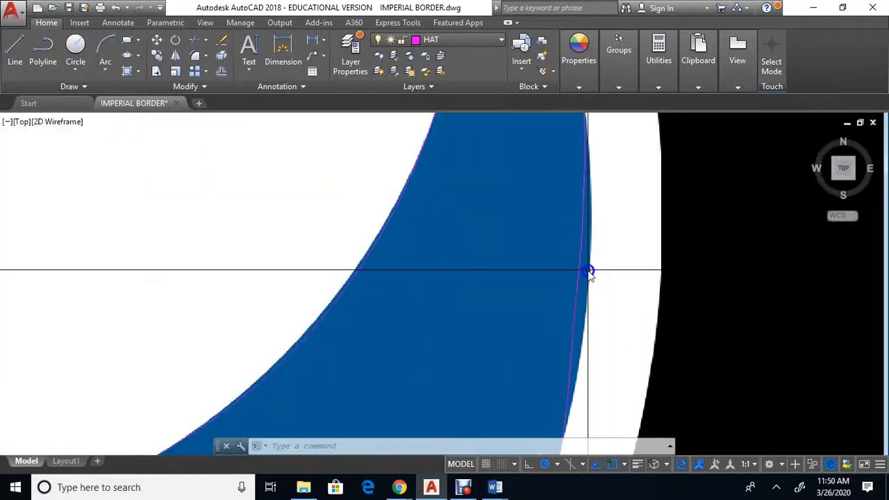
{"action": "left_click", "coordinate": [580, 271]}
{"action": "mouse_move", "coordinate": [606, 213]}
{"action": "middle_mouse_down"}
{"action": "mouse_move", "coordinate": [616, 253]}
{"action": "mouse_move", "coordinate": [611, 323]}
{"action": "middle_mouse_up"}
{"action": "scroll", "coordinate": [610, 278], "scroll_direction": "down", "scroll_amount": 2}
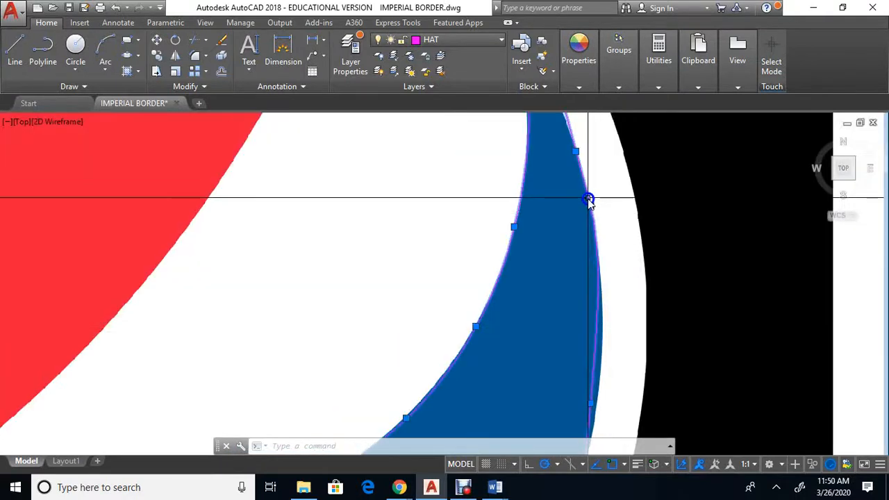
{"action": "left_click", "coordinate": [590, 205]}
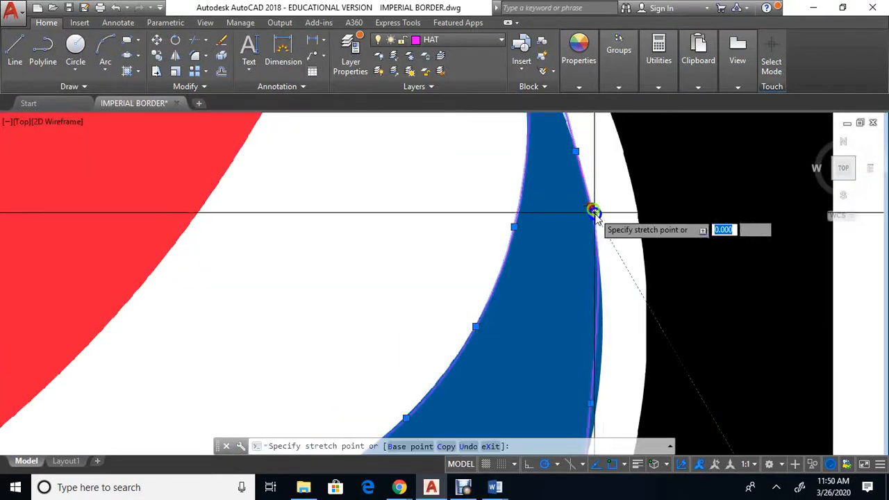
{"action": "left_click", "coordinate": [595, 247]}
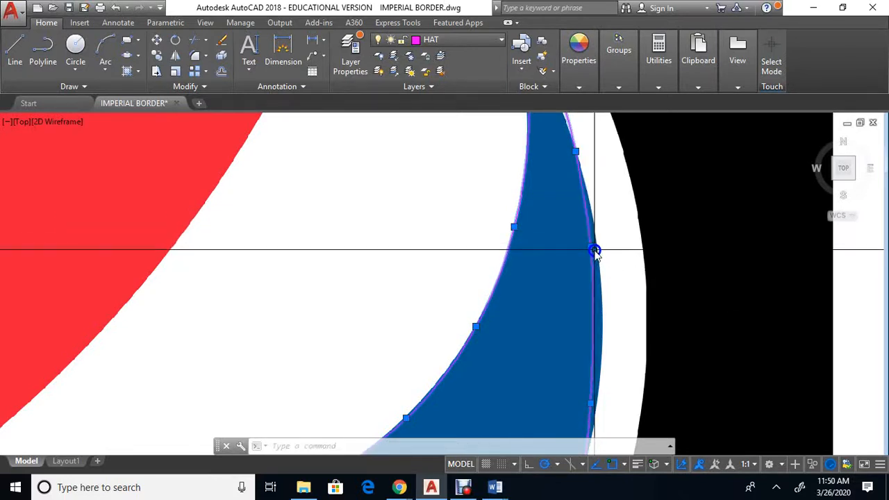
{"action": "left_click", "coordinate": [591, 247]}
{"action": "left_click", "coordinate": [598, 247]}
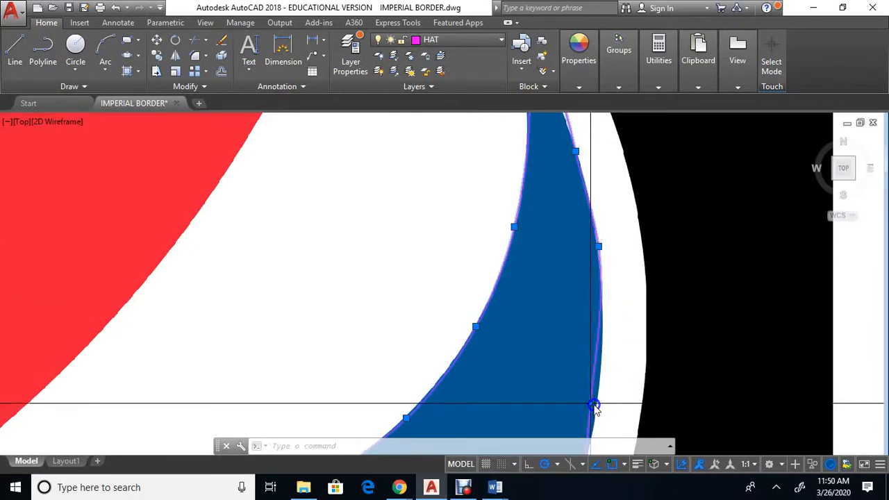
Stretch the next fit point down the blue shape's outer right edge slightly outward onto the edge and deselect the spline
{"action": "left_click", "coordinate": [593, 406]}
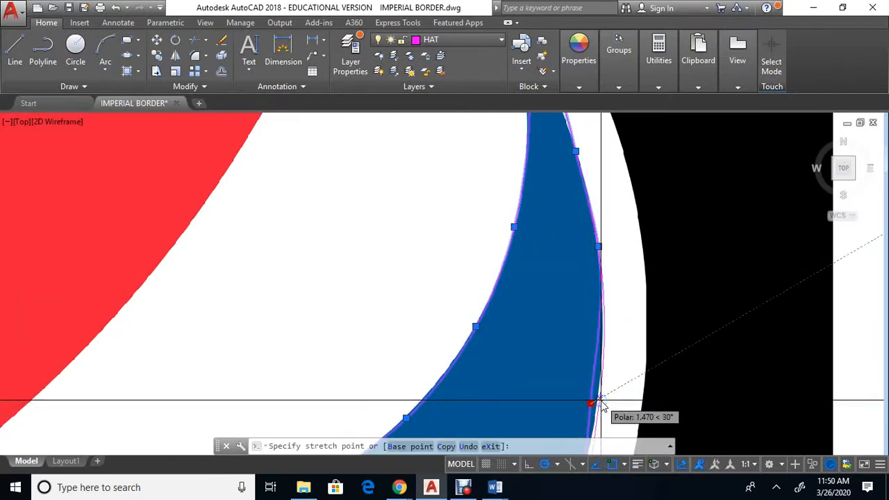
{"action": "left_click", "coordinate": [600, 404]}
{"action": "scroll", "coordinate": [668, 350], "scroll_direction": "down", "scroll_amount": 3}
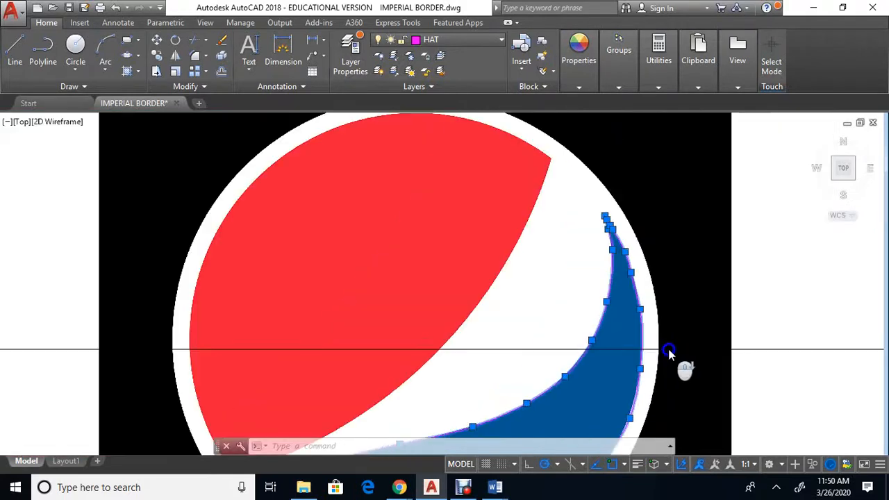
{"action": "scroll", "coordinate": [668, 349], "scroll_direction": "down", "scroll_amount": 3}
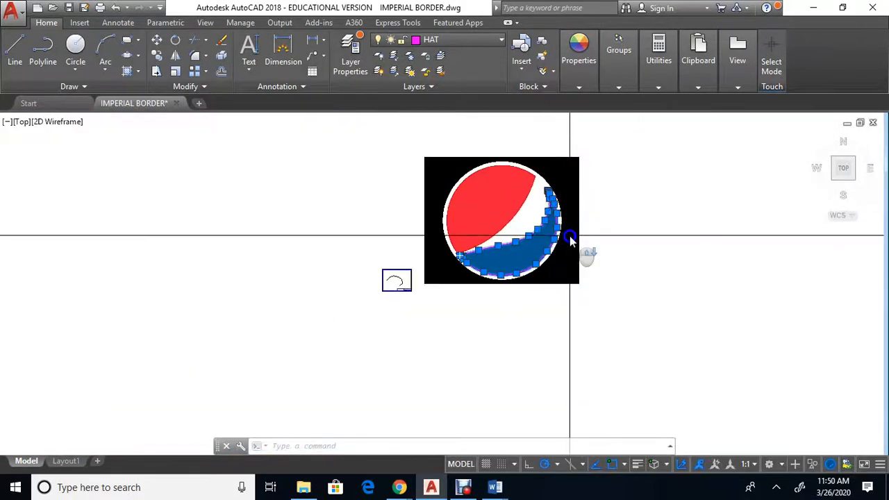
{"action": "key", "text": "Escape"}
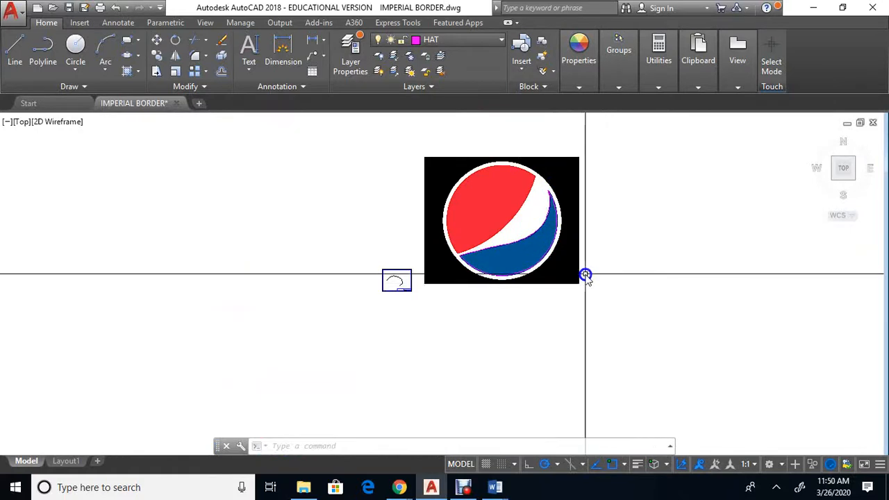
Erase the pasted Pepsi logo image, leaving only the traced spline outline
{"action": "left_click", "coordinate": [576, 278]}
{"action": "left_click", "coordinate": [577, 280]}
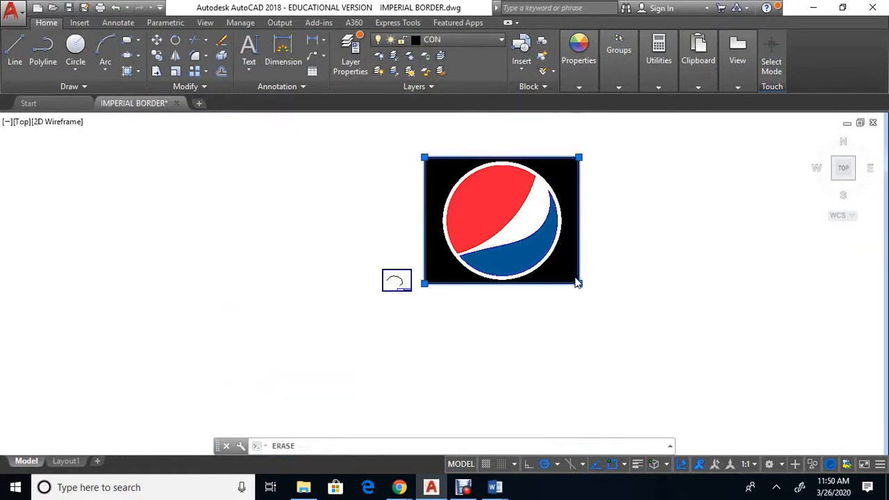
{"action": "key", "text": "Return"}
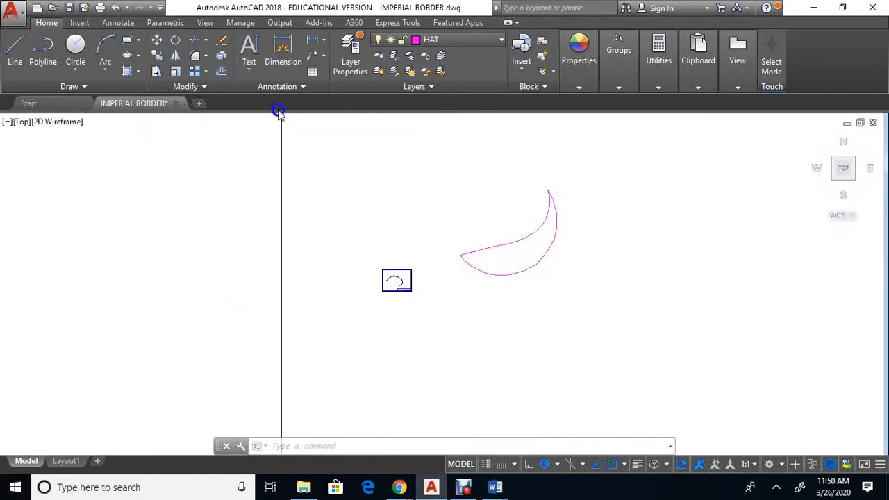
Hatch the inside of the closed spline outline with the SOLID pattern in the ByLayer color
{"action": "left_click", "coordinate": [127, 73]}
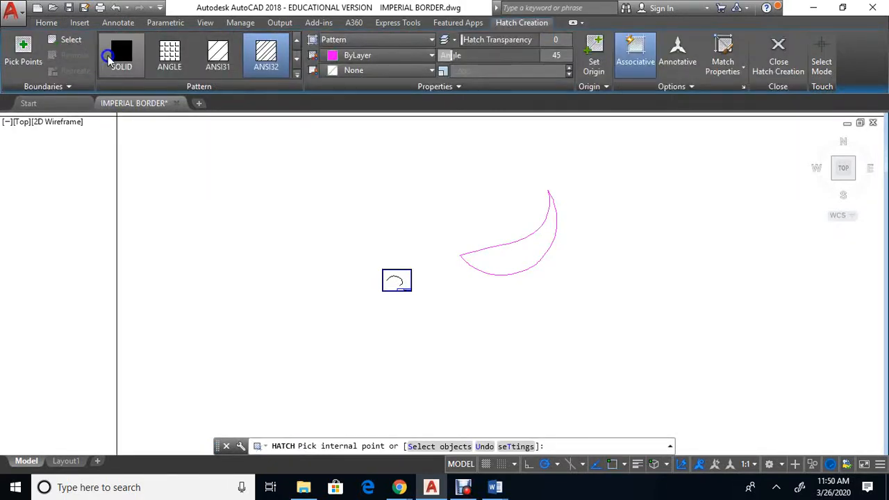
{"action": "left_click", "coordinate": [107, 55]}
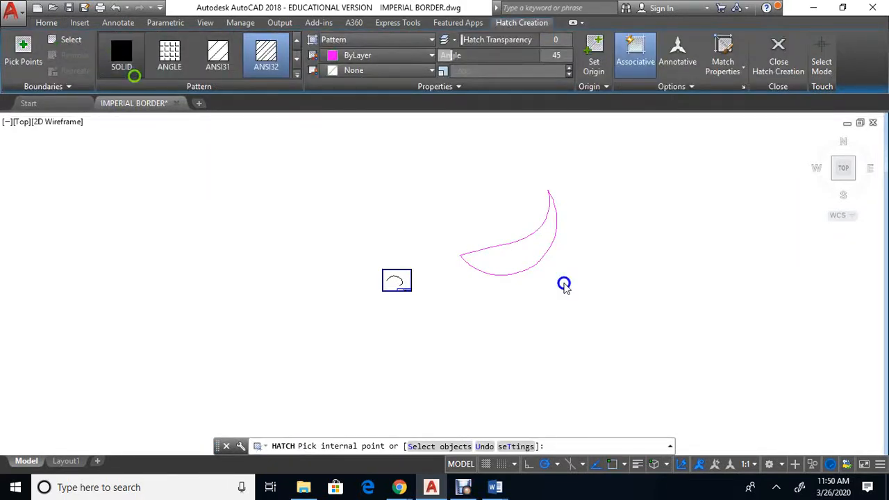
{"action": "left_click", "coordinate": [524, 259]}
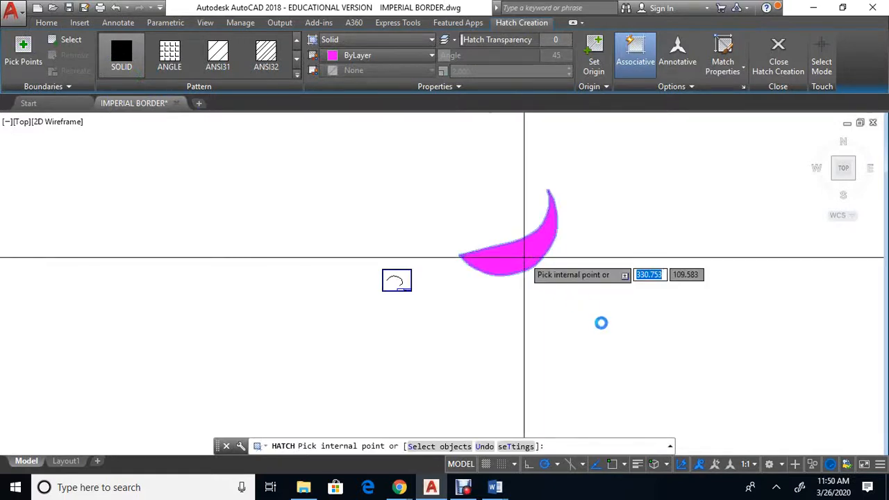
{"action": "key", "text": "Return"}
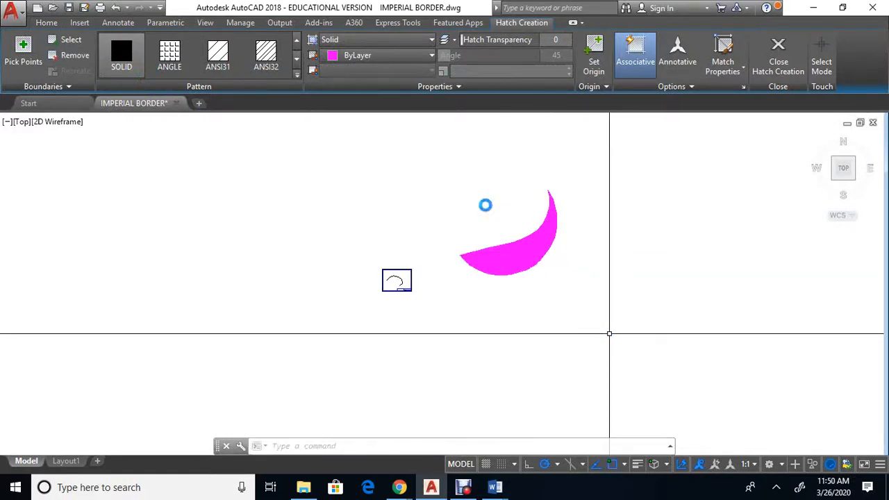